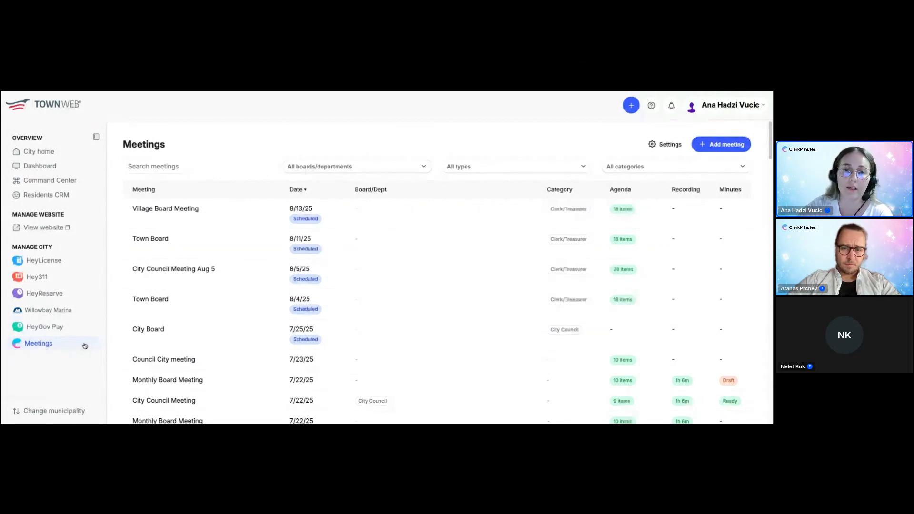
# Look through the list of scheduled and past meetings, examining their dates, agendas, recordings and minutes status
pyautogui.scroll(-1, 374, 327)
pyautogui.scroll(-4, 292, 292)
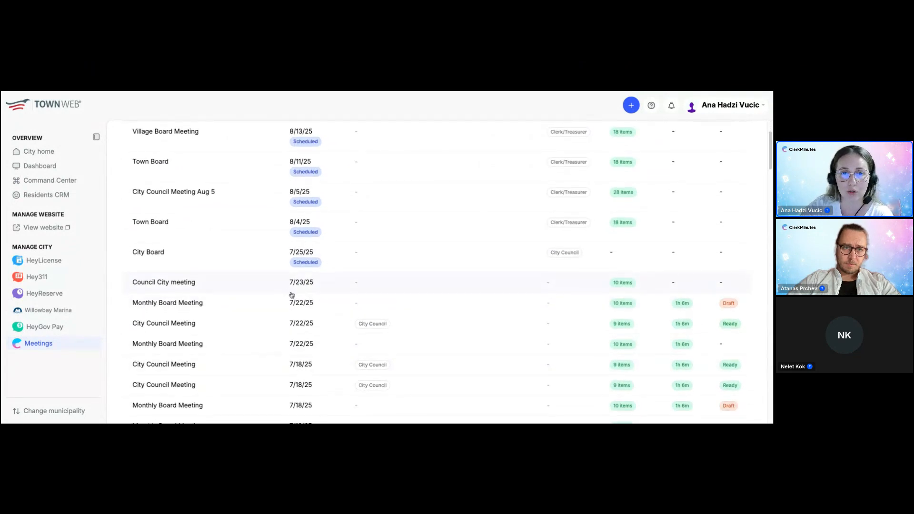
pyautogui.scroll(-5, 291, 294)
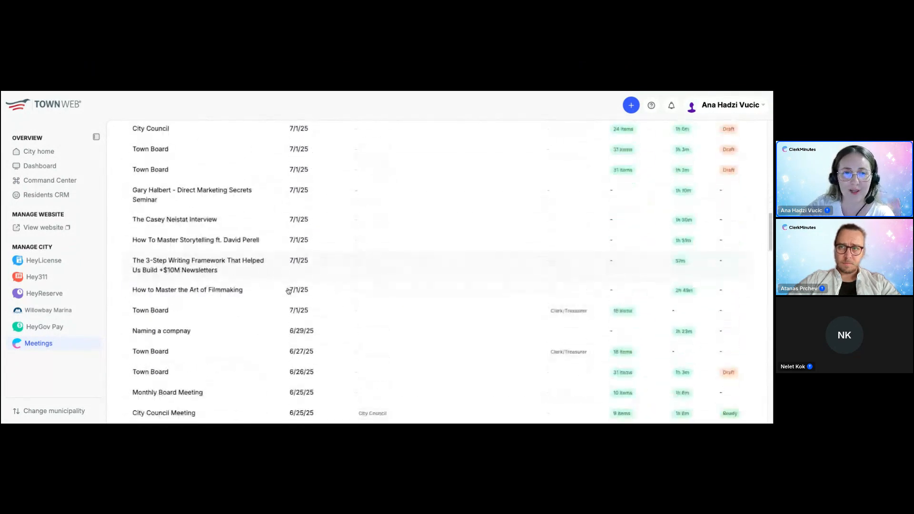
pyautogui.scroll(2, 289, 291)
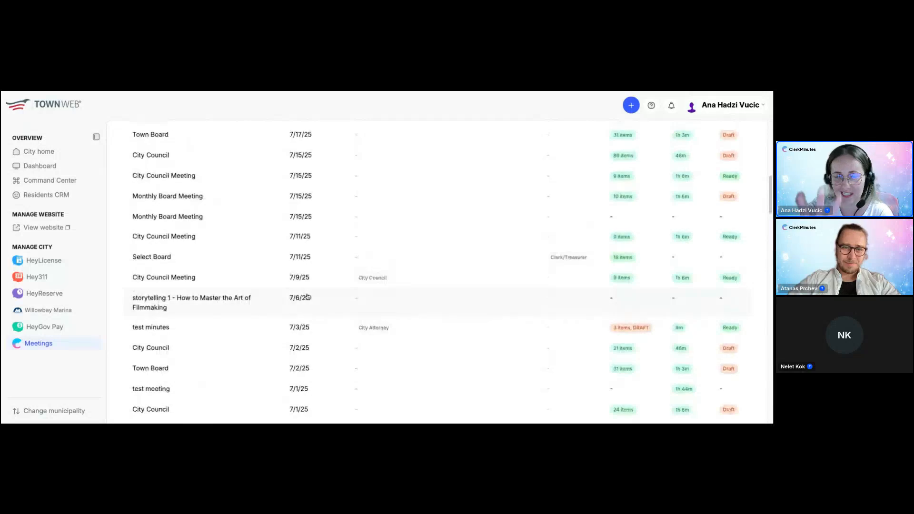
pyautogui.scroll(6, 308, 296)
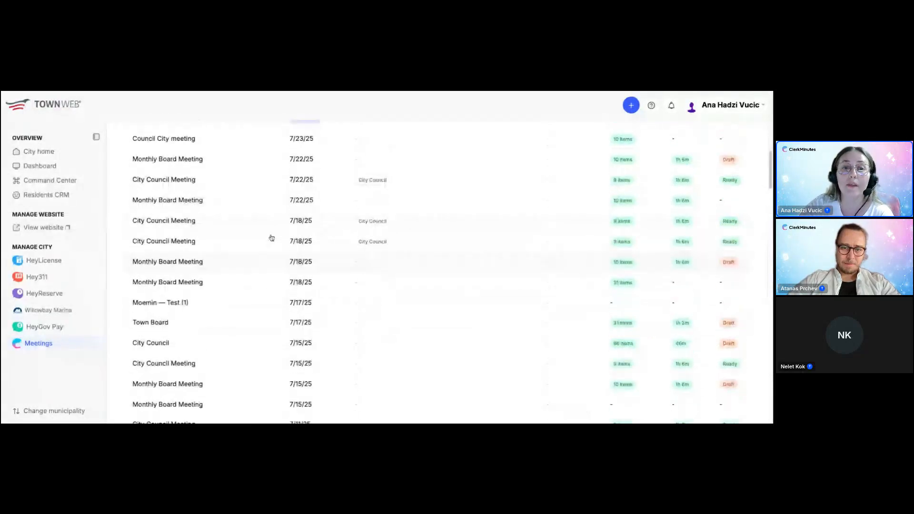
pyautogui.scroll(4, 230, 198)
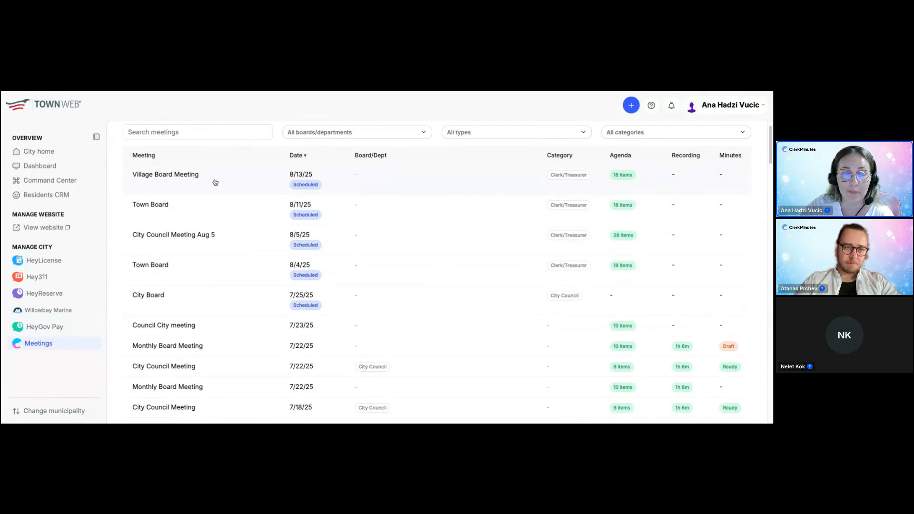
pyautogui.scroll(-5, 251, 270)
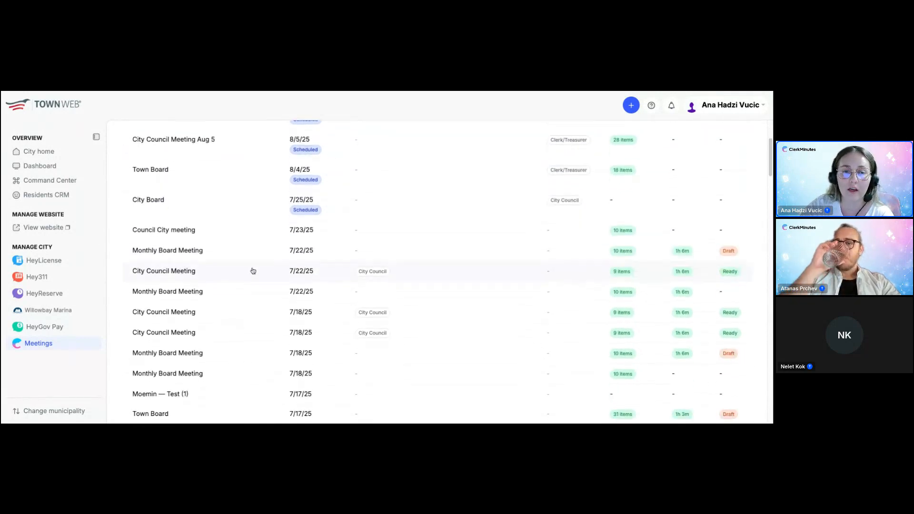
pyautogui.scroll(-5, 253, 271)
pyautogui.scroll(5, 263, 318)
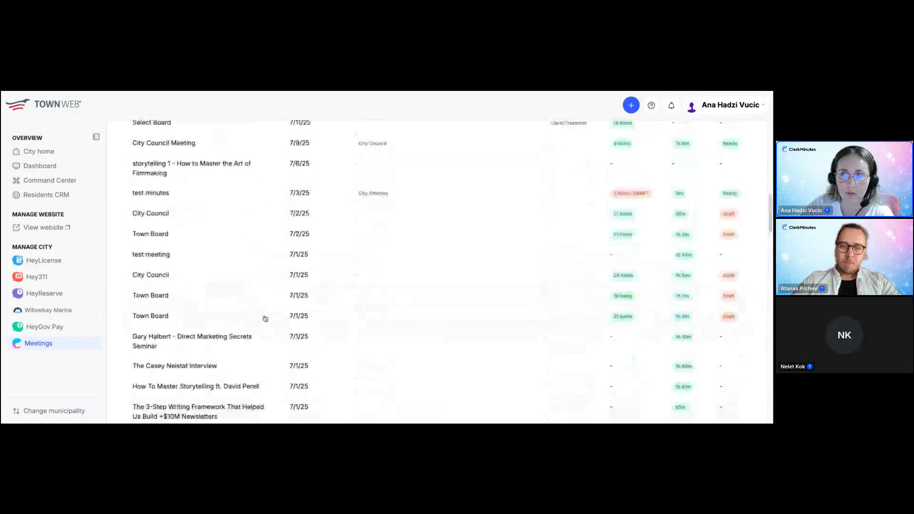
pyautogui.scroll(5, 265, 319)
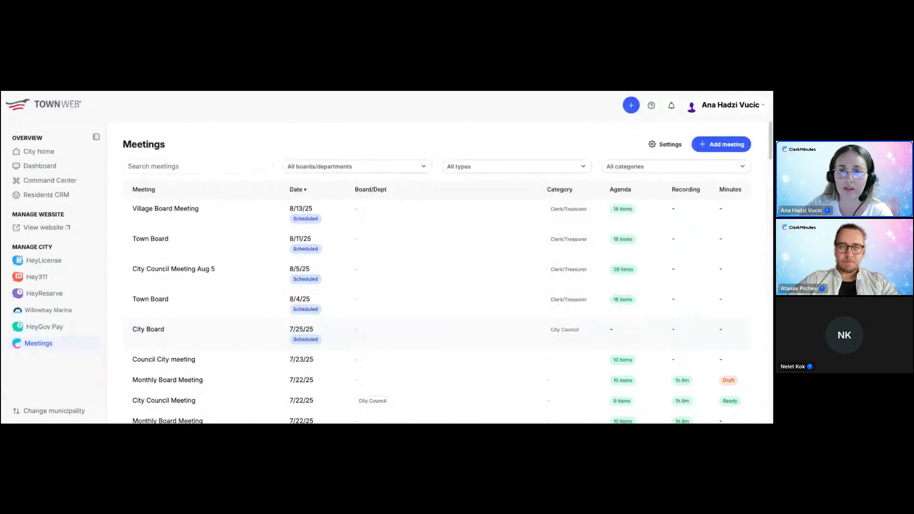
# Start a new meeting and title it "City Council Meeting"
pyautogui.click(705, 145)
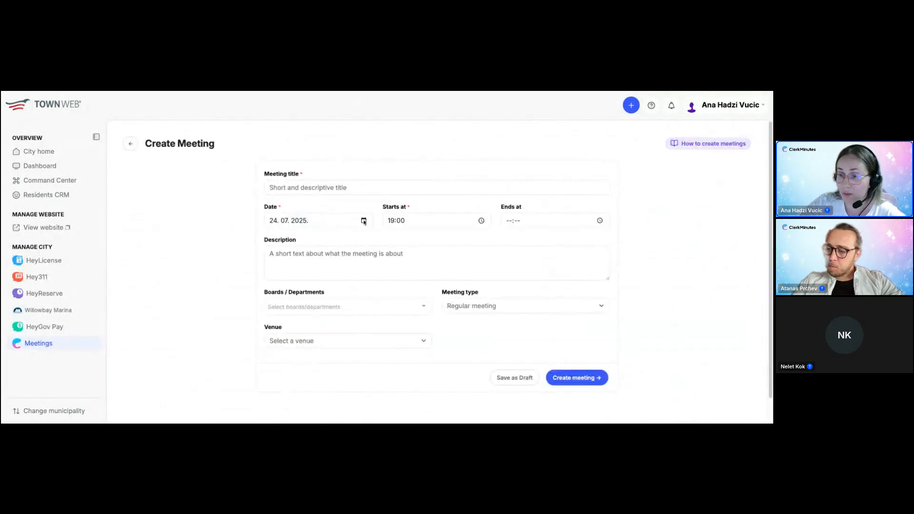
pyautogui.click(322, 187)
pyautogui.write('City Coun')
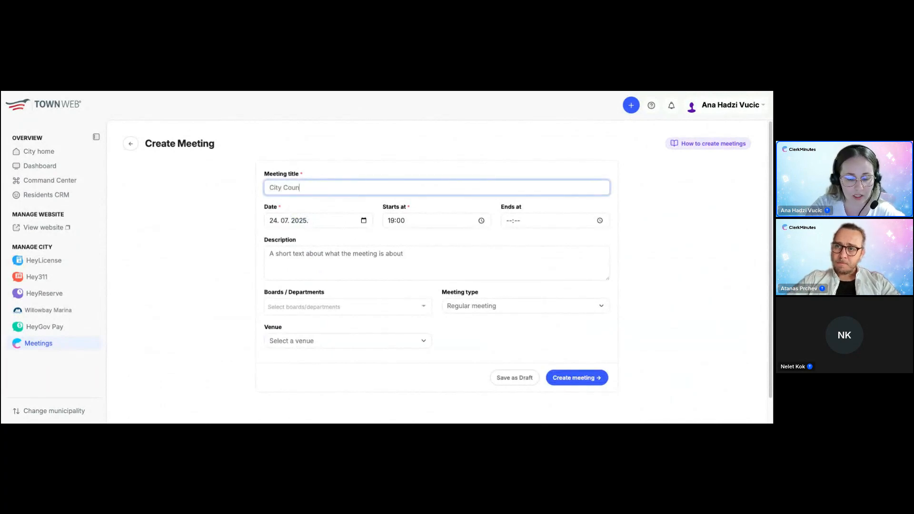
pyautogui.write('cil Meeting')
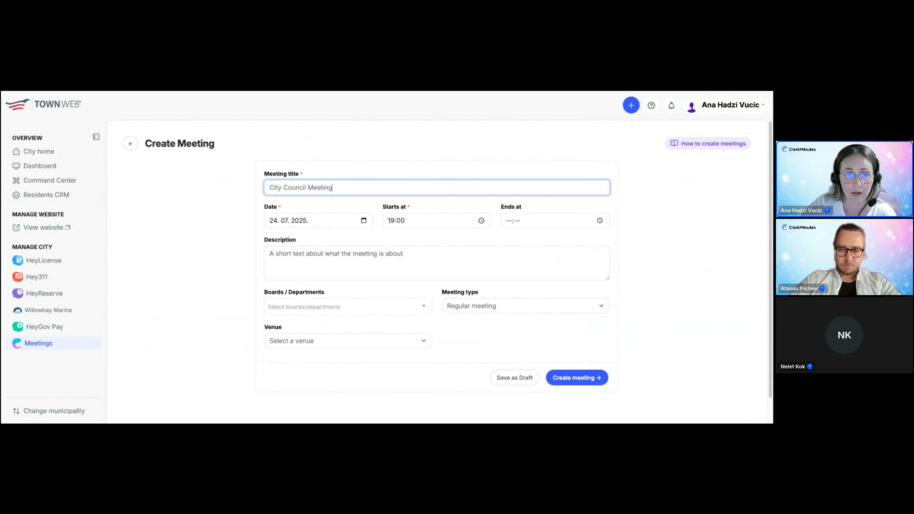
# Set the meeting's date to 22. 07. 2025. and its start time to 18:00
pyautogui.click(296, 224)
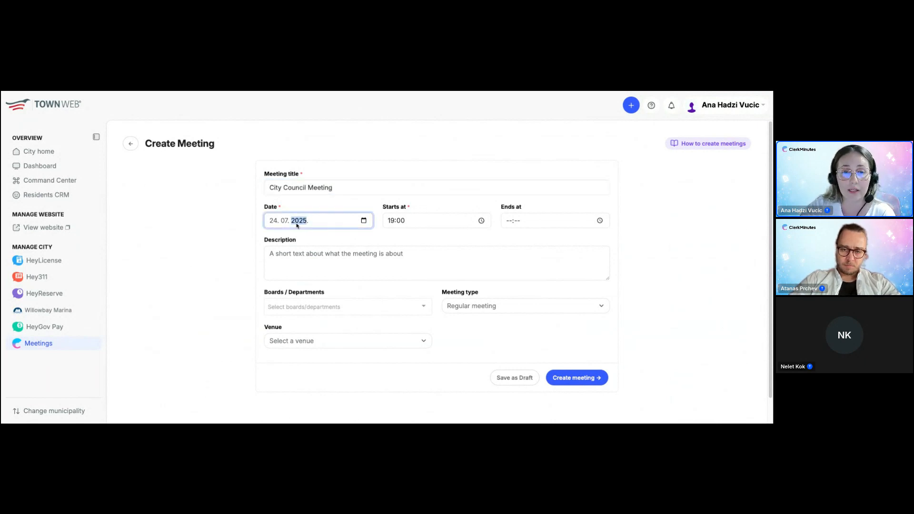
pyautogui.click(363, 222)
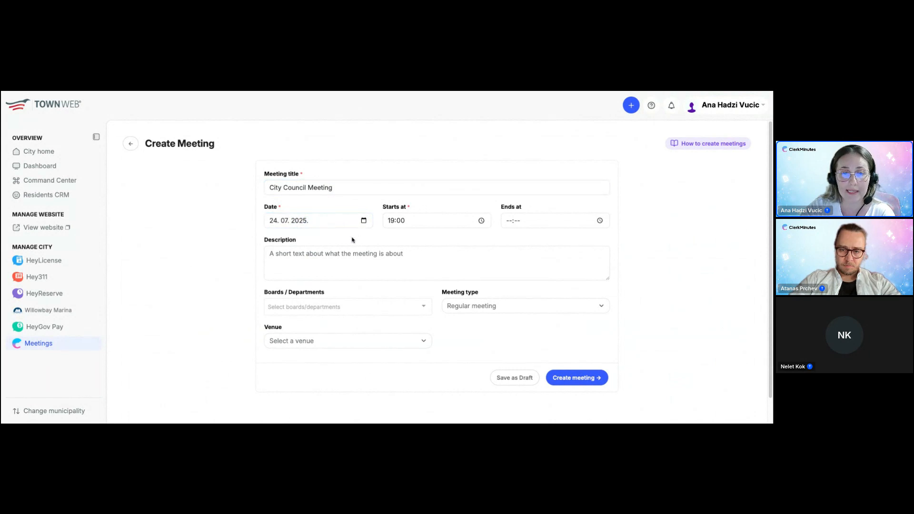
pyautogui.click(287, 299)
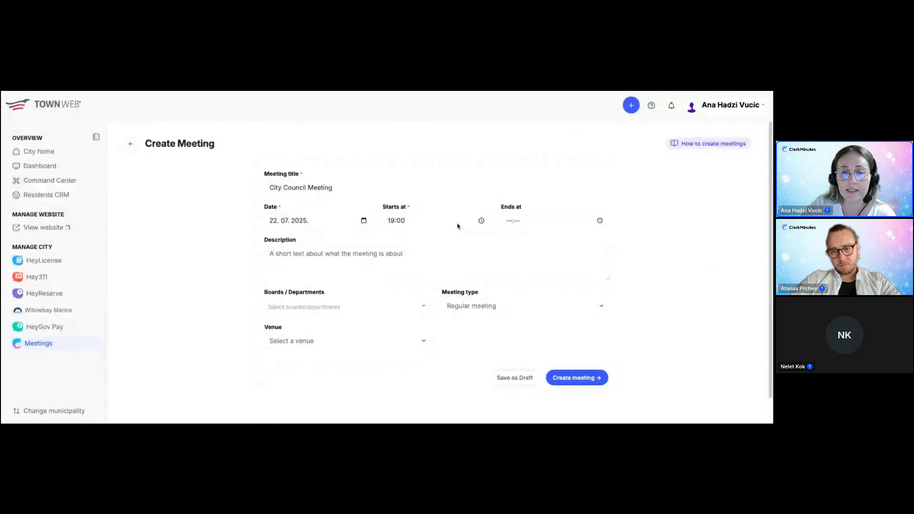
pyautogui.write('18')
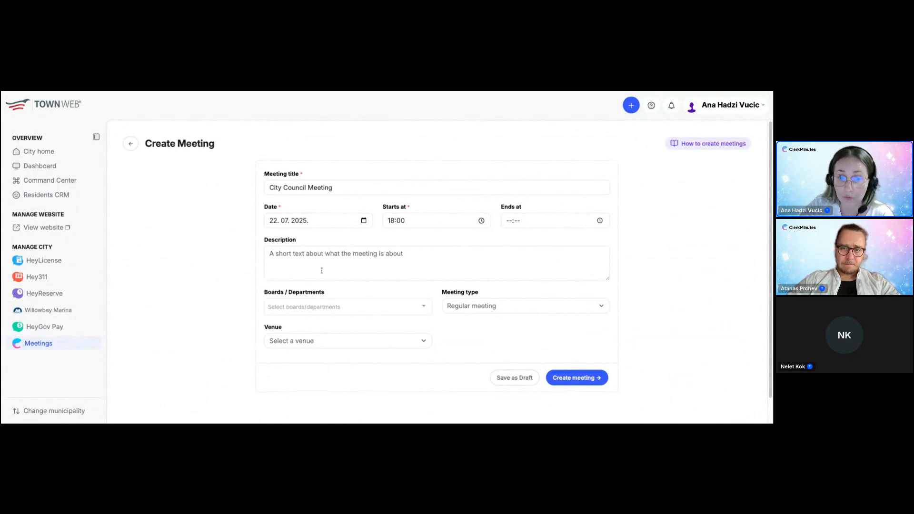
# Assign the meeting to the City Council board, set its type to Special meeting, and create it
pyautogui.click(424, 308)
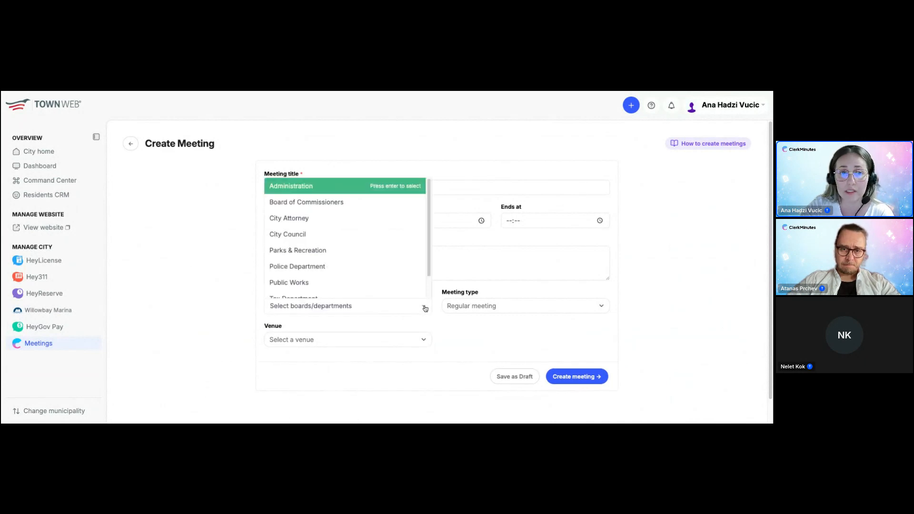
pyautogui.click(301, 235)
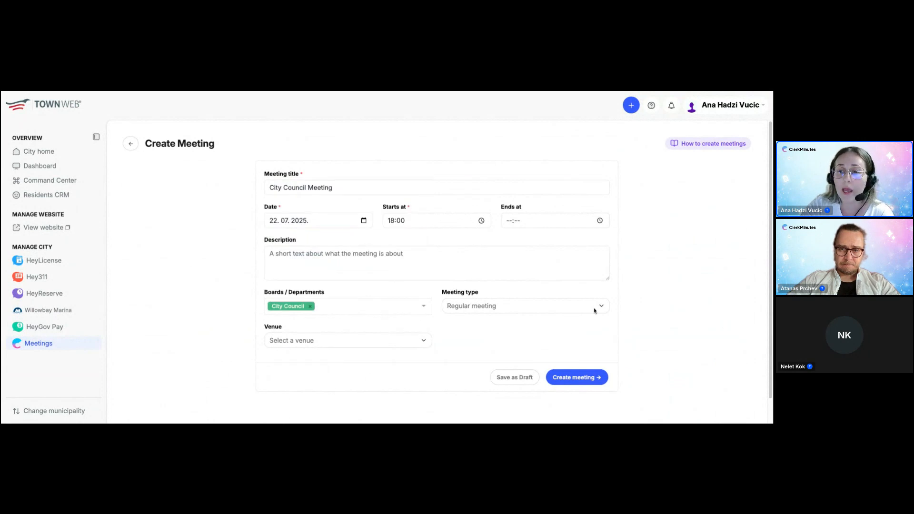
pyautogui.click(600, 308)
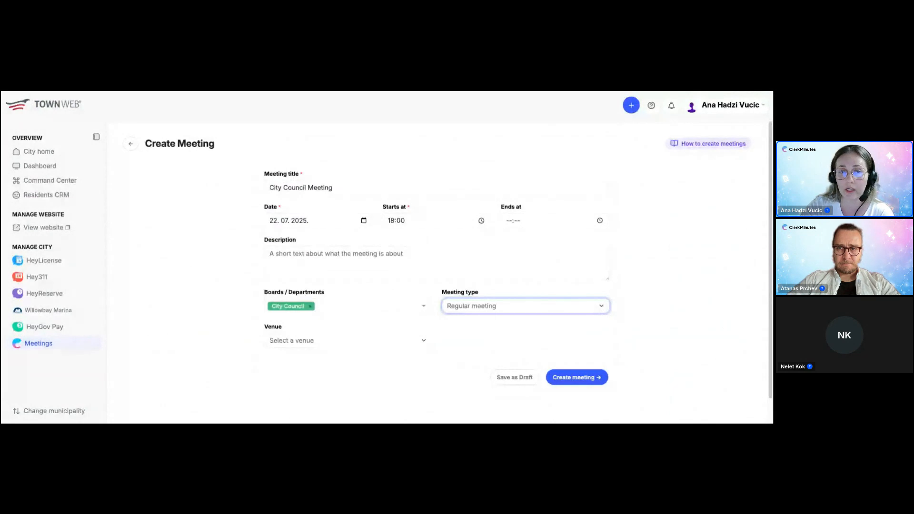
pyautogui.click(468, 319)
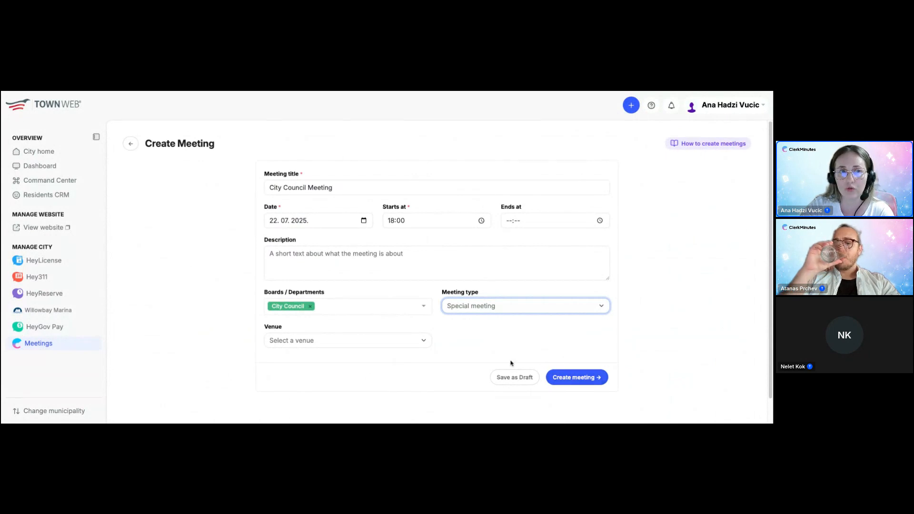
pyautogui.click(580, 378)
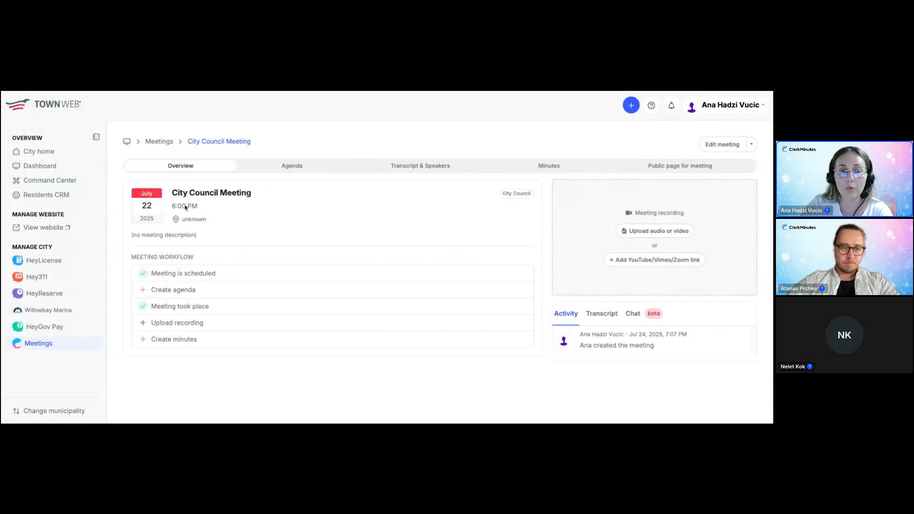
# Upload the audio or video recording file to the new City Council Meeting
pyautogui.moveTo(171, 193); pyautogui.dragTo(264, 195)
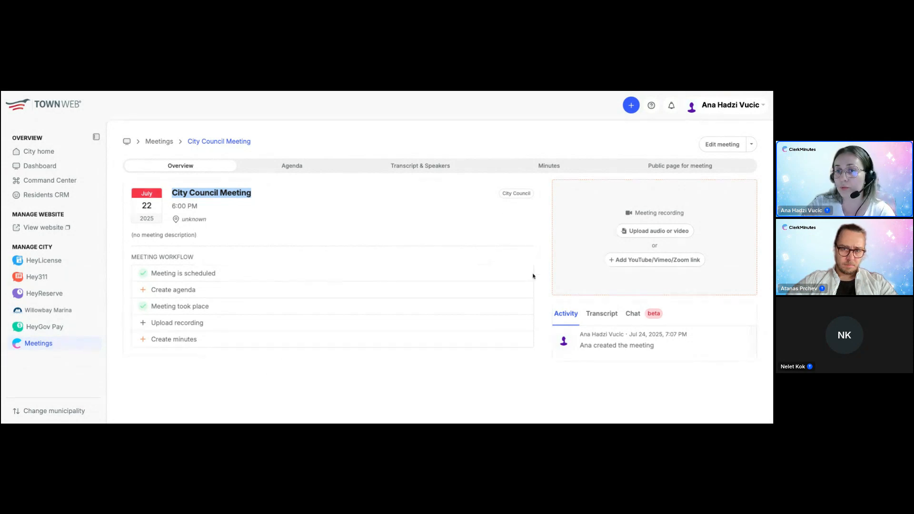
pyautogui.click(648, 234)
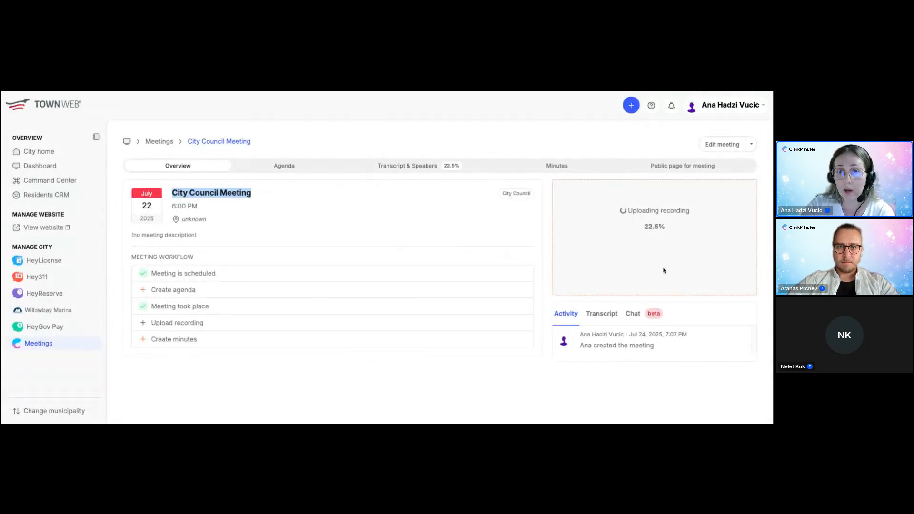
# Import the agenda for the City Council Meeting and review its numbered items
pyautogui.click(288, 167)
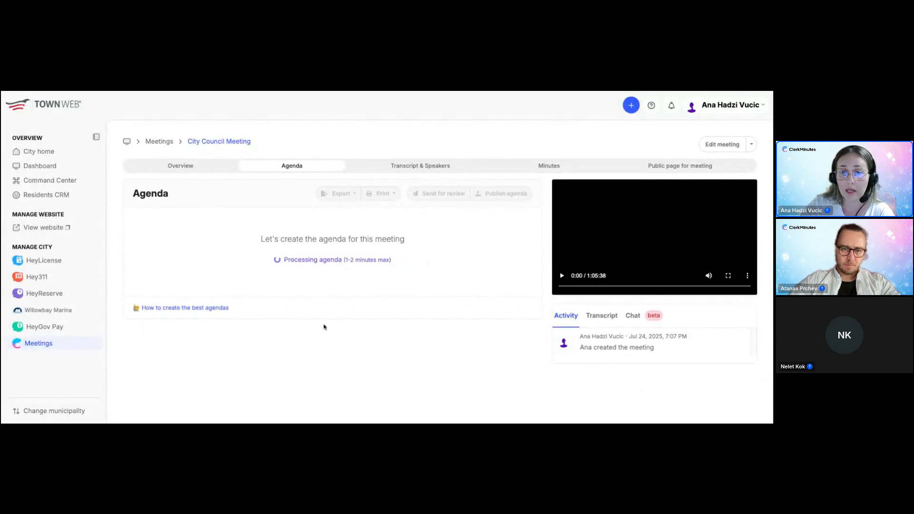
pyautogui.scroll(-3, 332, 300)
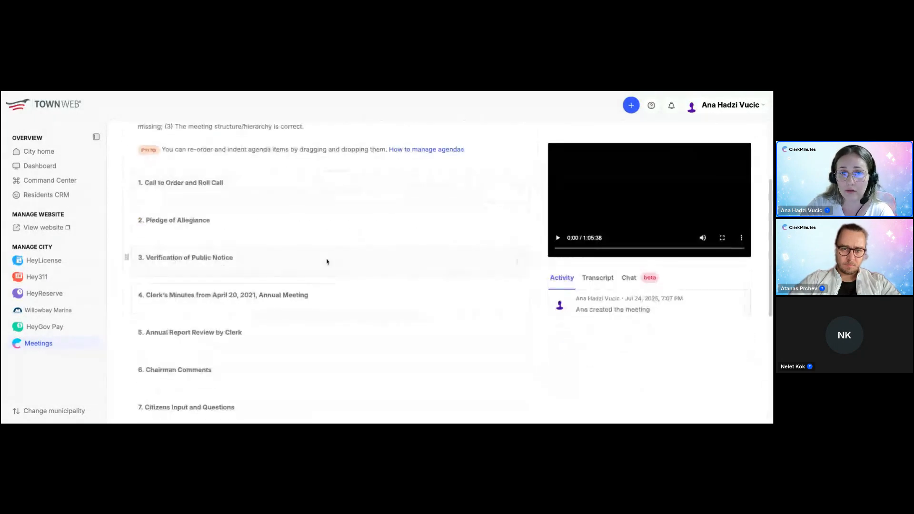
pyautogui.scroll(3, 327, 262)
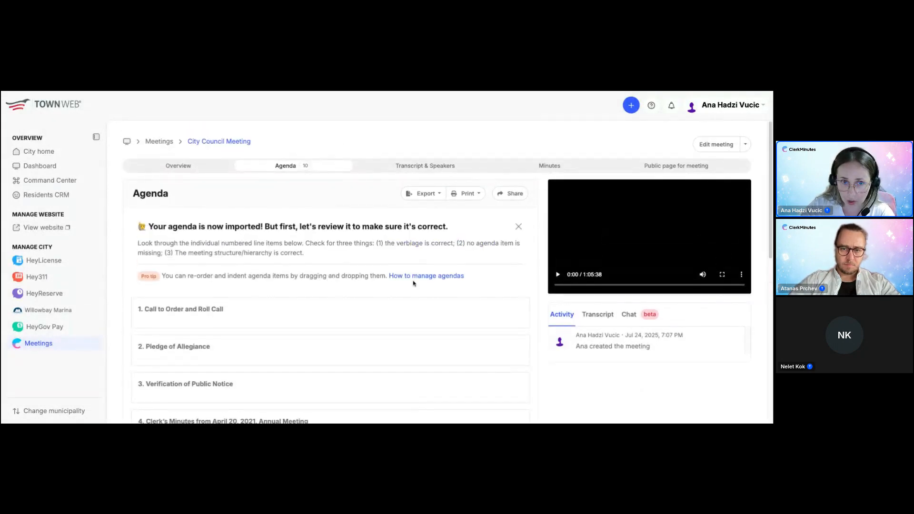
# Reorder the agenda so Verification of Public Notice is first, Pledge of Allegiance second and Annual Report Review by Clerk third
pyautogui.scroll(-3, 417, 284)
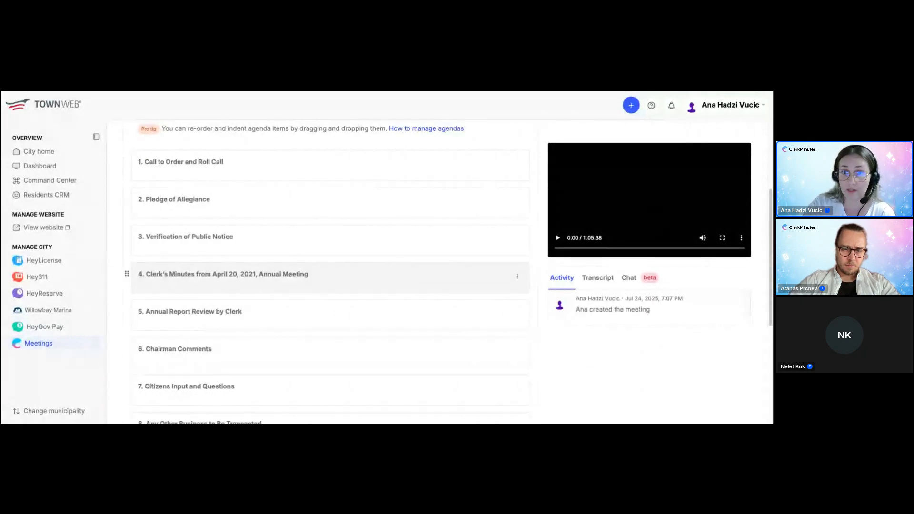
pyautogui.moveTo(127, 200); pyautogui.dragTo(127, 161)
pyautogui.moveTo(127, 236); pyautogui.dragTo(127, 162)
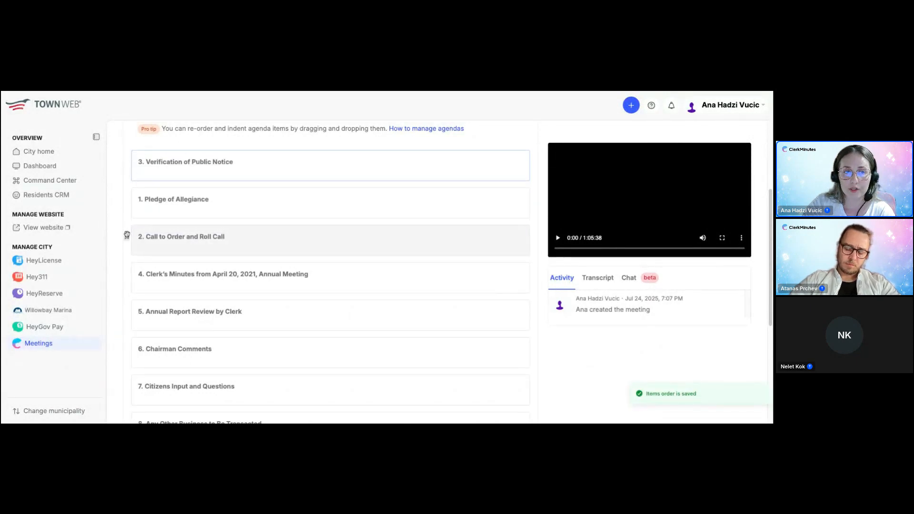
pyautogui.moveTo(132, 315); pyautogui.dragTo(132, 240)
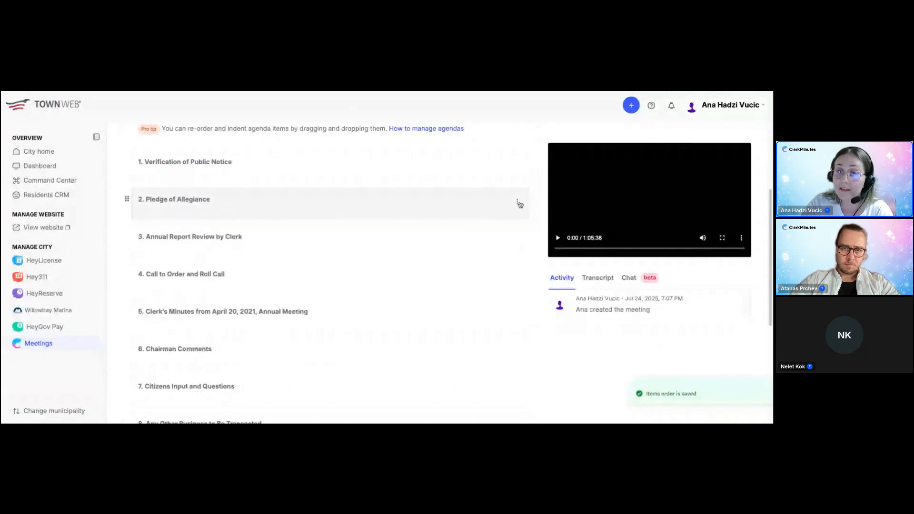
# View the edit form and file-request form of the Pledge of Allegiance agenda item, leaving both without entering anything
pyautogui.click(518, 204)
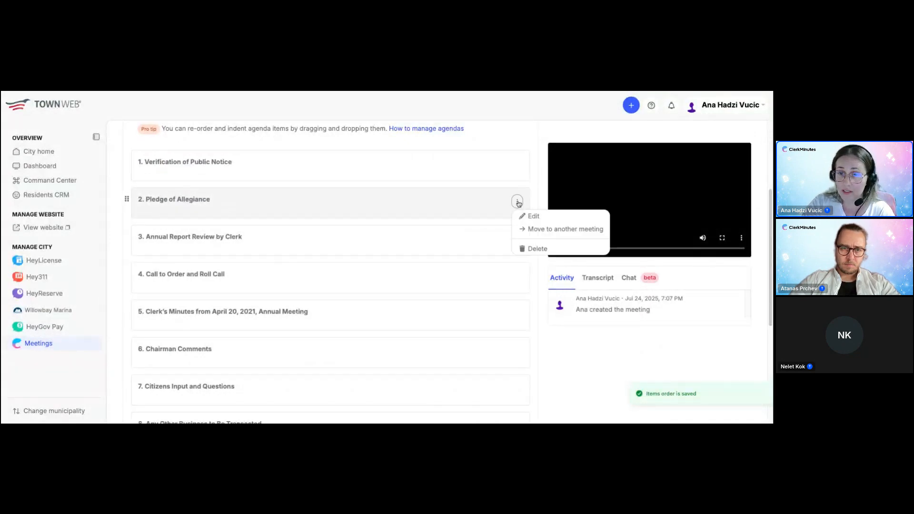
pyautogui.click(531, 217)
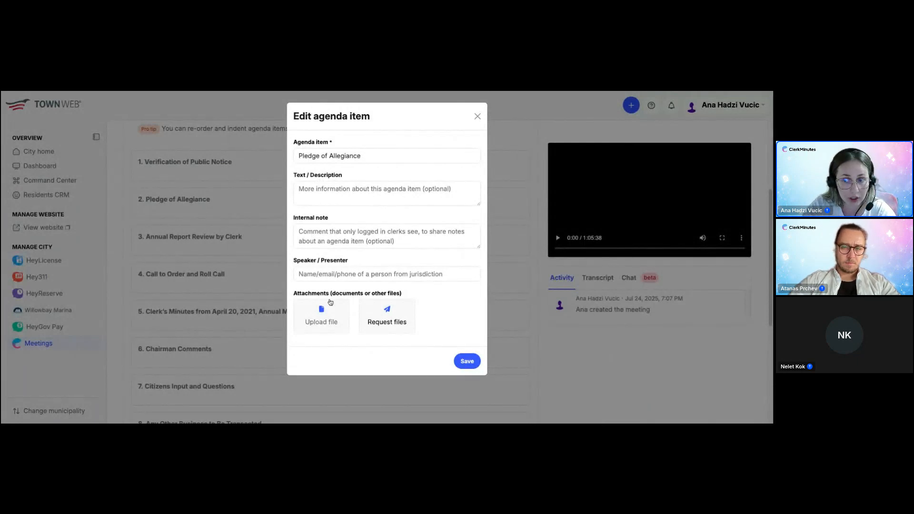
pyautogui.click(387, 317)
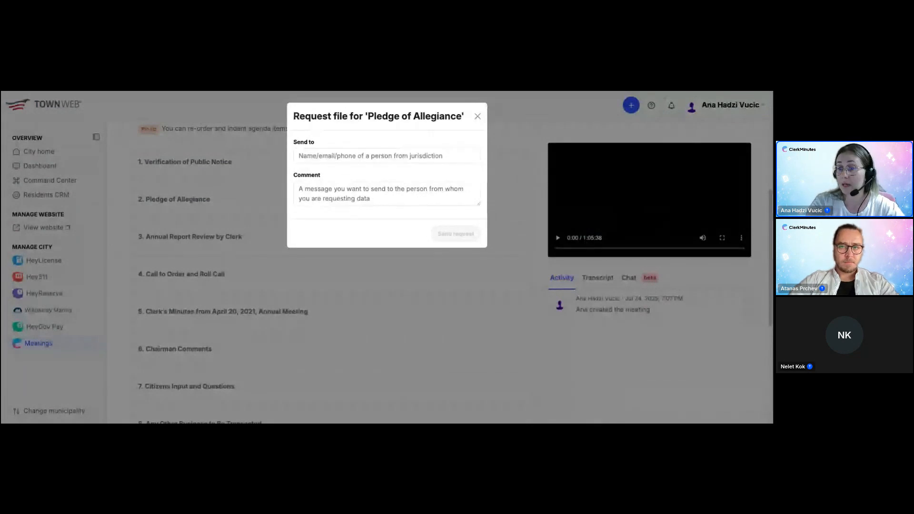
pyautogui.click(332, 193)
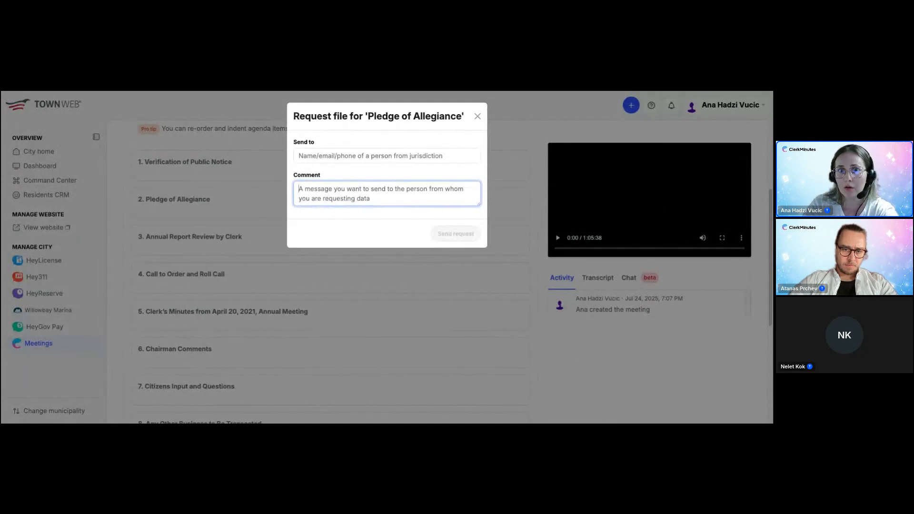
pyautogui.click(476, 117)
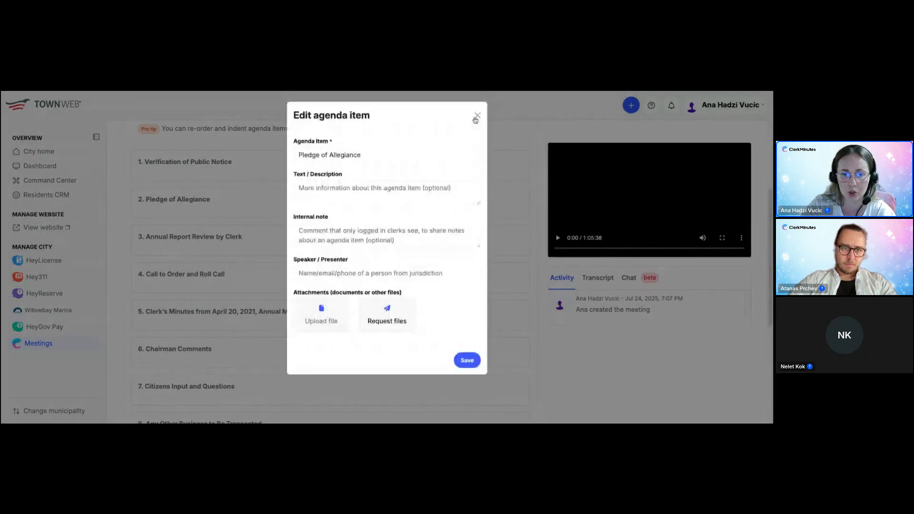
pyautogui.click(477, 116)
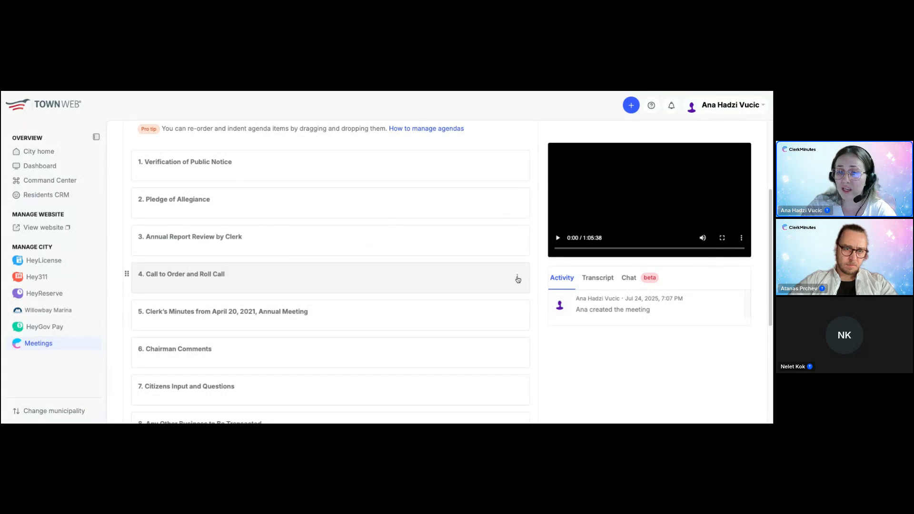
# View the options of the Call to Order and Roll Call item, and delete the Any Other Business to Be Transacted agenda item
pyautogui.click(517, 278)
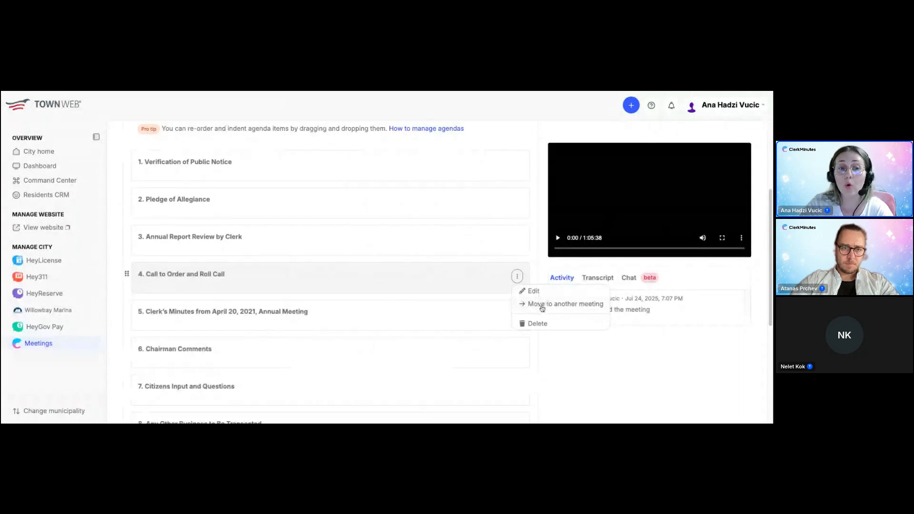
pyautogui.click(469, 293)
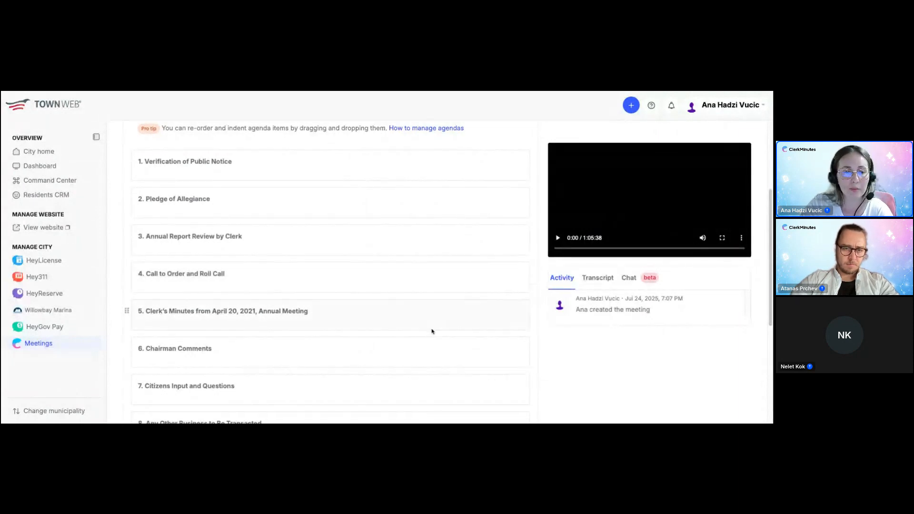
pyautogui.scroll(-3, 424, 319)
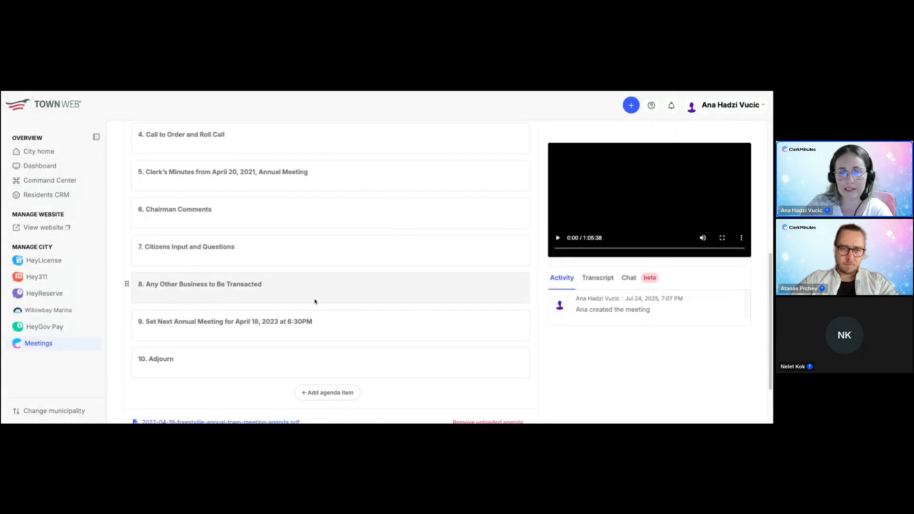
pyautogui.click(518, 288)
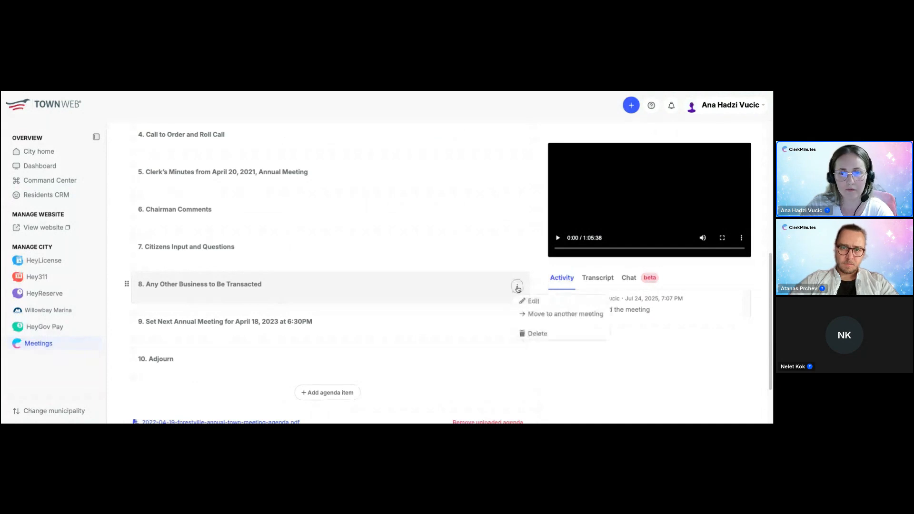
pyautogui.click(534, 333)
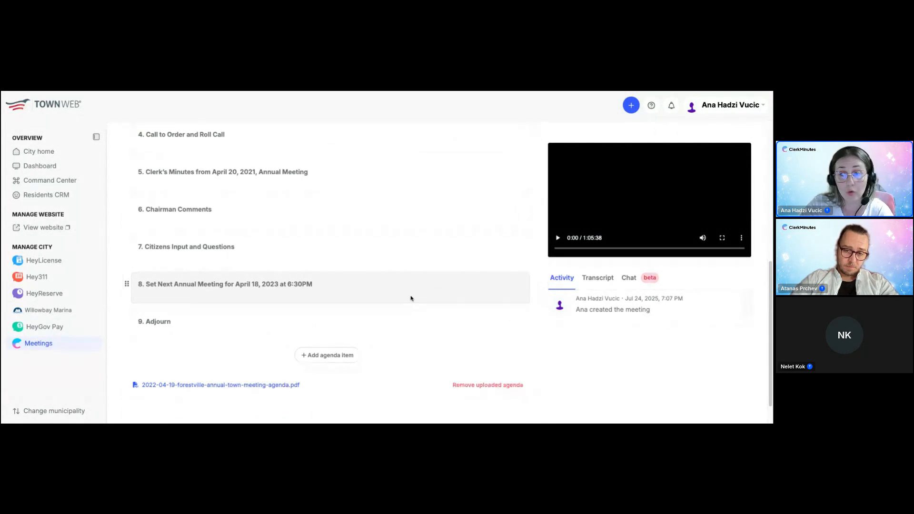
# View the form for adding an agenda item and close it without entering anything
pyautogui.click(313, 356)
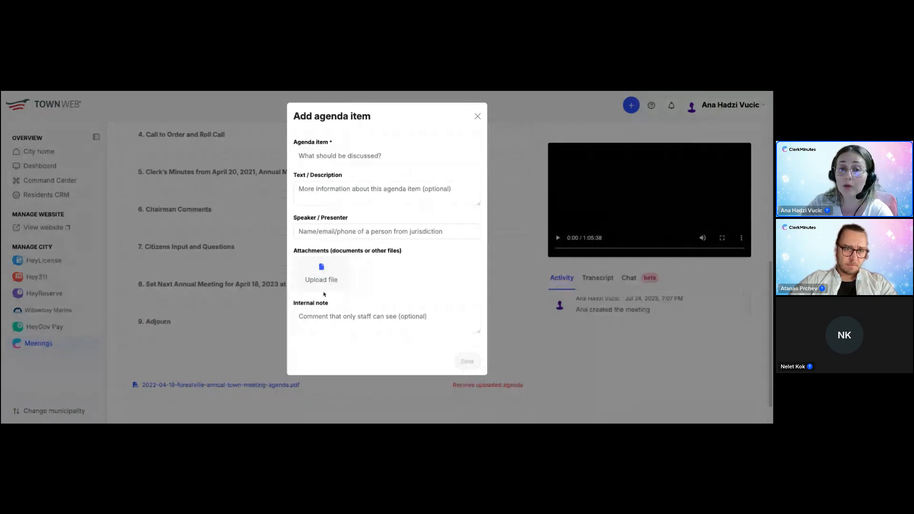
pyautogui.click(477, 117)
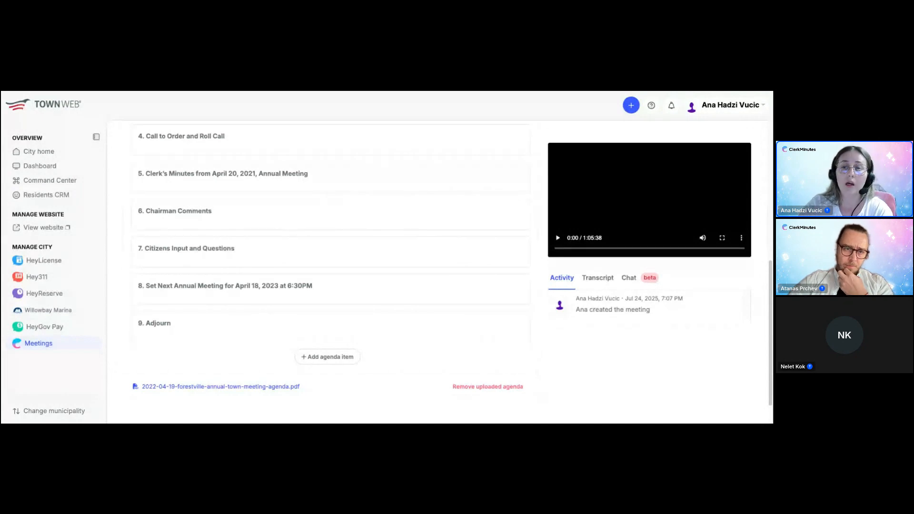
pyautogui.scroll(-1, 470, 274)
pyautogui.scroll(4, 471, 274)
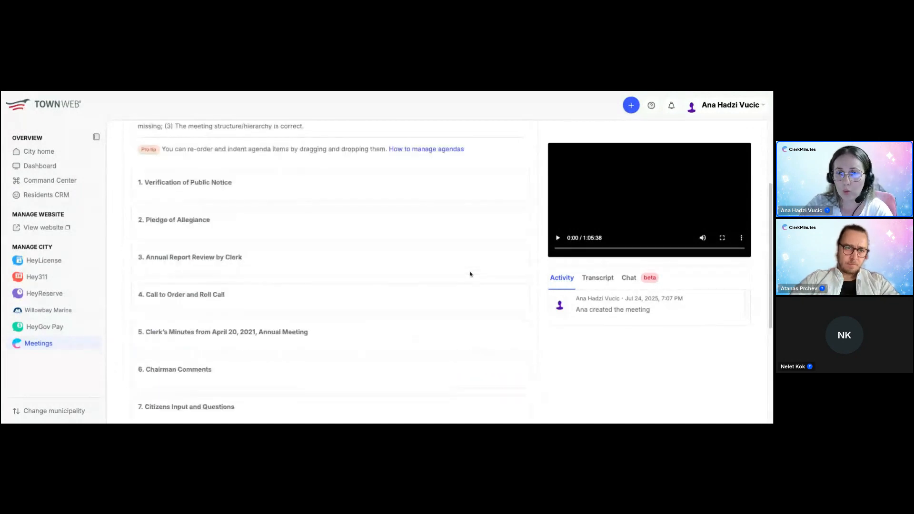
pyautogui.scroll(3, 470, 275)
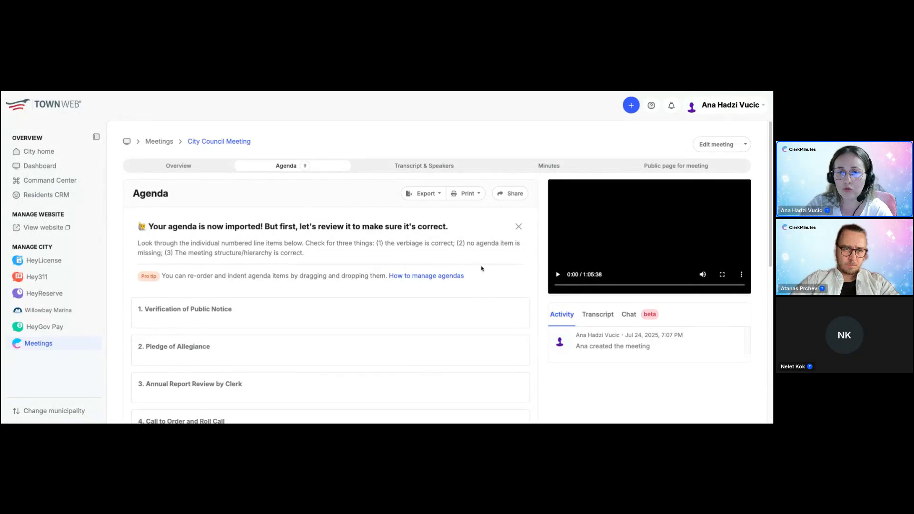
# Examine the meeting's transcript, checking the timestamped lines, their speaker labels and the review status
pyautogui.click(414, 166)
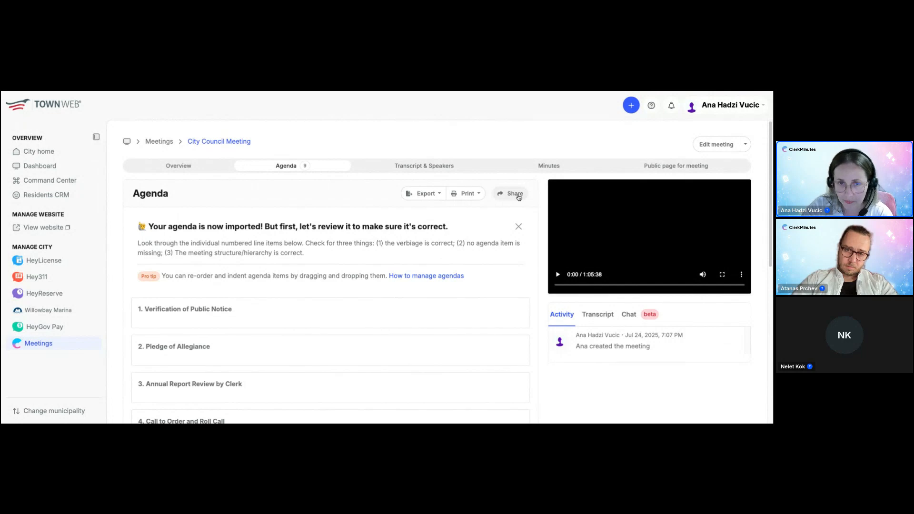
pyautogui.click(421, 167)
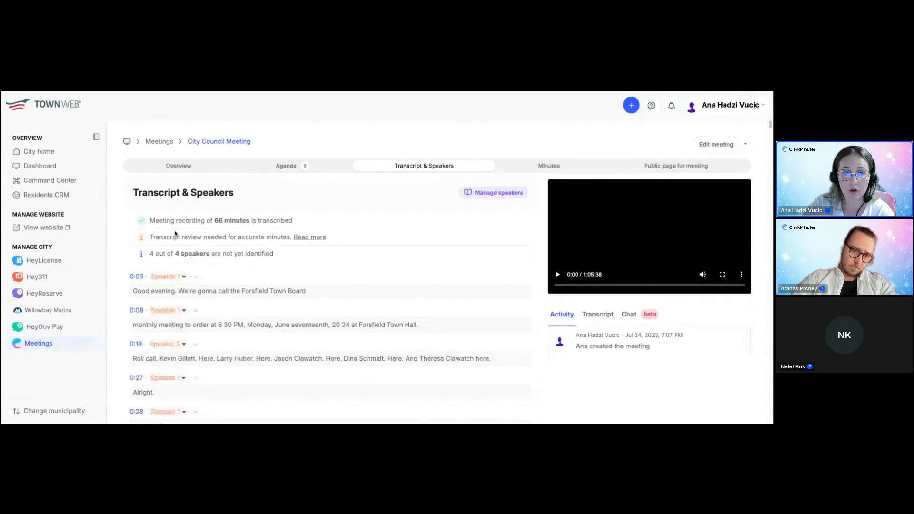
pyautogui.scroll(-5, 347, 290)
pyautogui.scroll(-20, 347, 290)
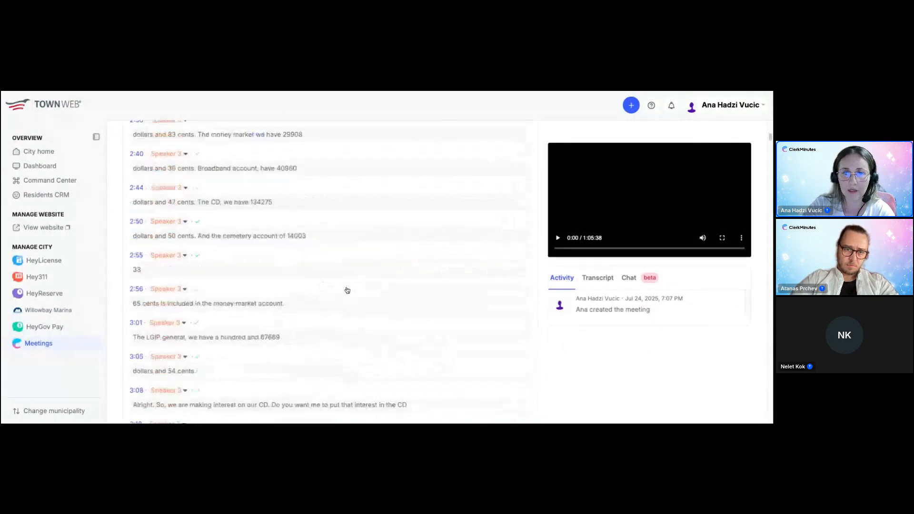
pyautogui.scroll(-20, 349, 289)
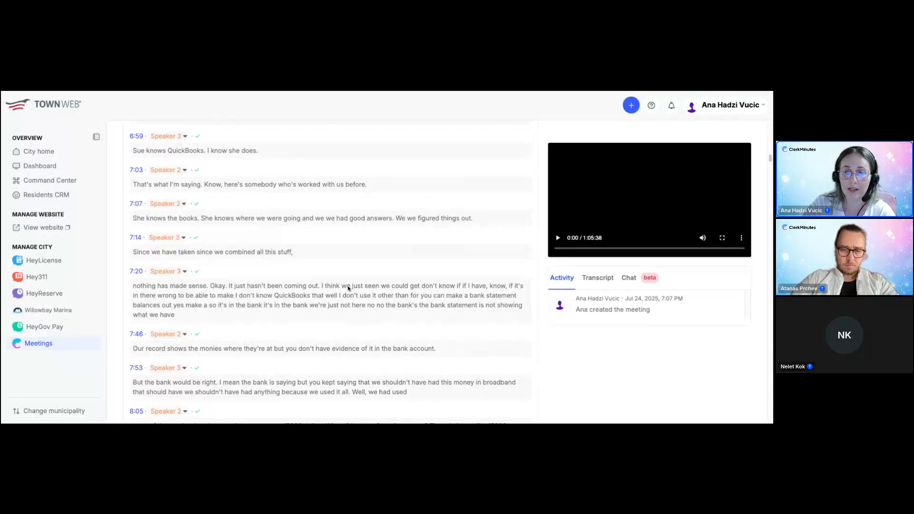
pyautogui.scroll(-3, 348, 288)
pyautogui.scroll(20, 348, 288)
pyautogui.scroll(20, 329, 267)
pyautogui.scroll(20, 194, 286)
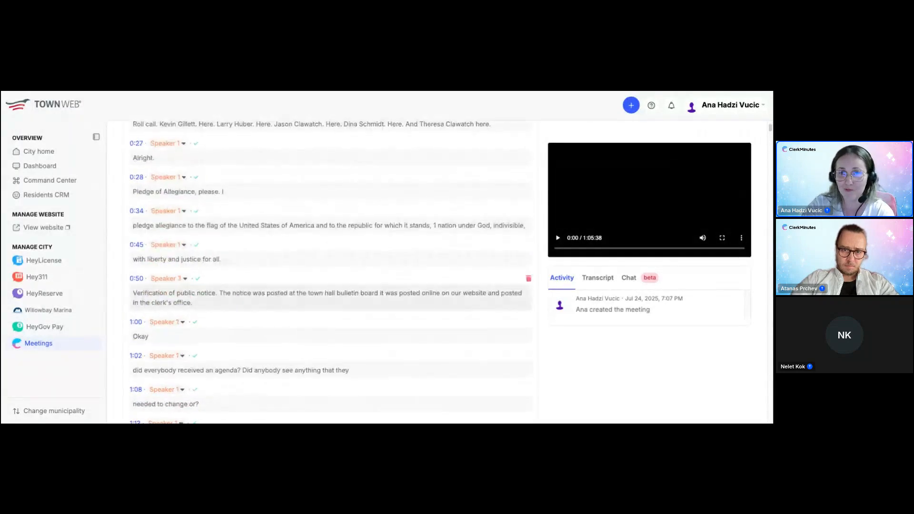
pyautogui.scroll(6, 195, 285)
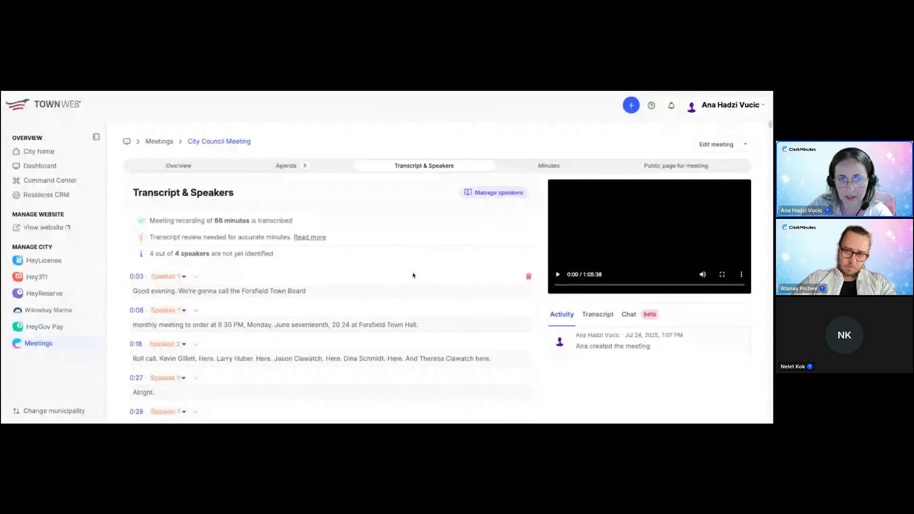
# Assign the Mayor from the Administration department as Speaker 1 in the transcript
pyautogui.scroll(-2, 208, 205)
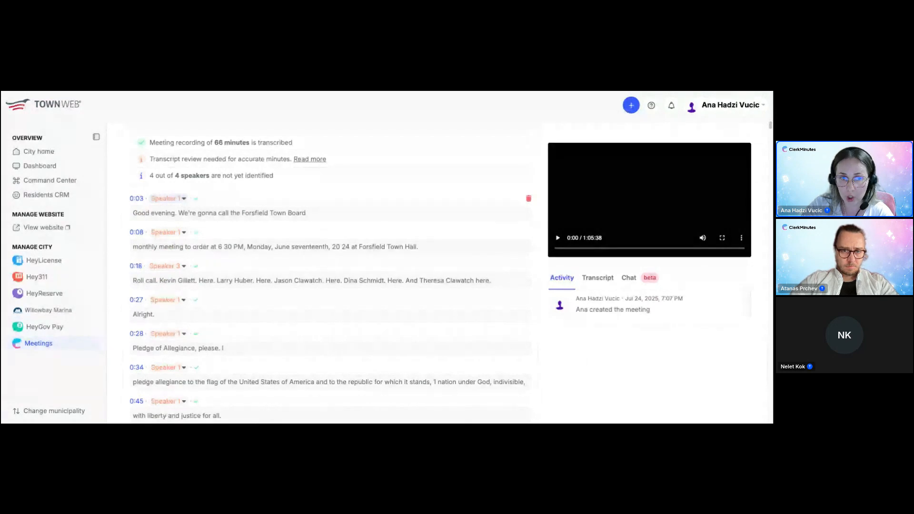
pyautogui.click(184, 198)
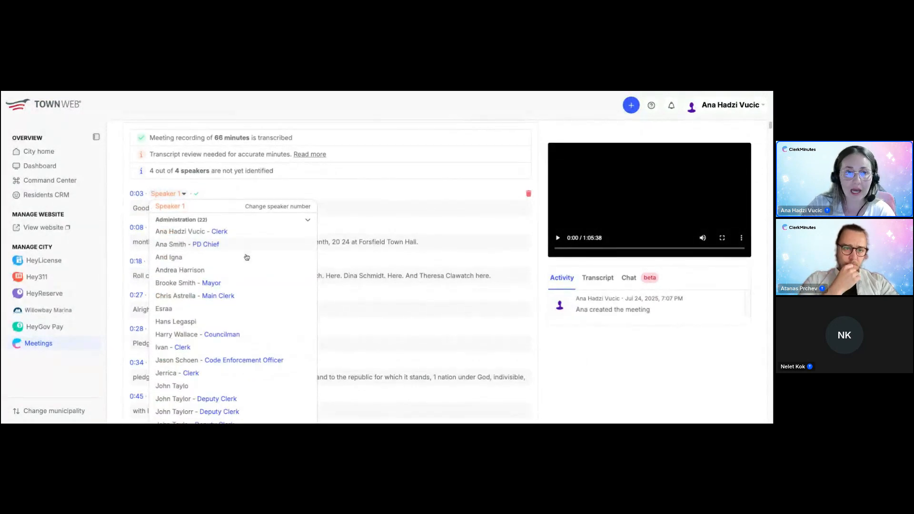
pyautogui.scroll(-1, 247, 257)
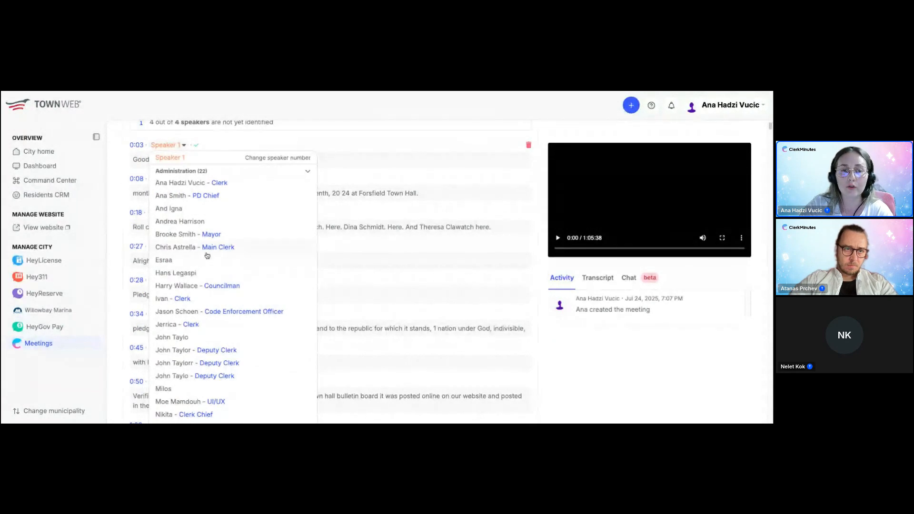
pyautogui.click(206, 234)
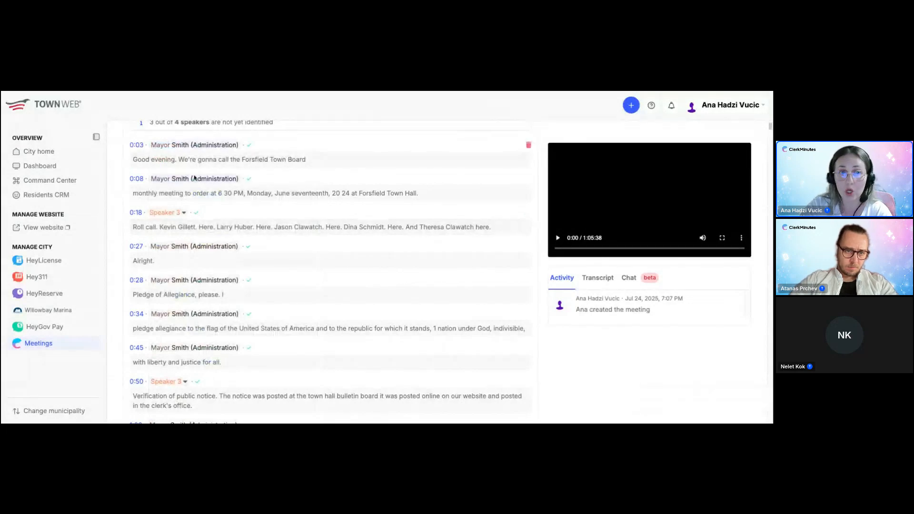
# Look through the people available for Speaker 3 and view the Add speaker form, closing it without adding anyone
pyautogui.click(185, 214)
pyautogui.scroll(-8, 213, 260)
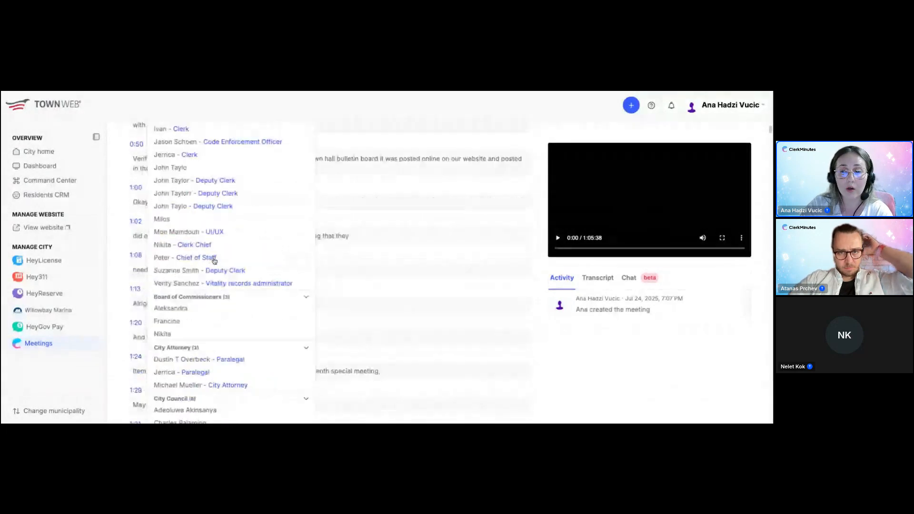
pyautogui.scroll(-10, 214, 261)
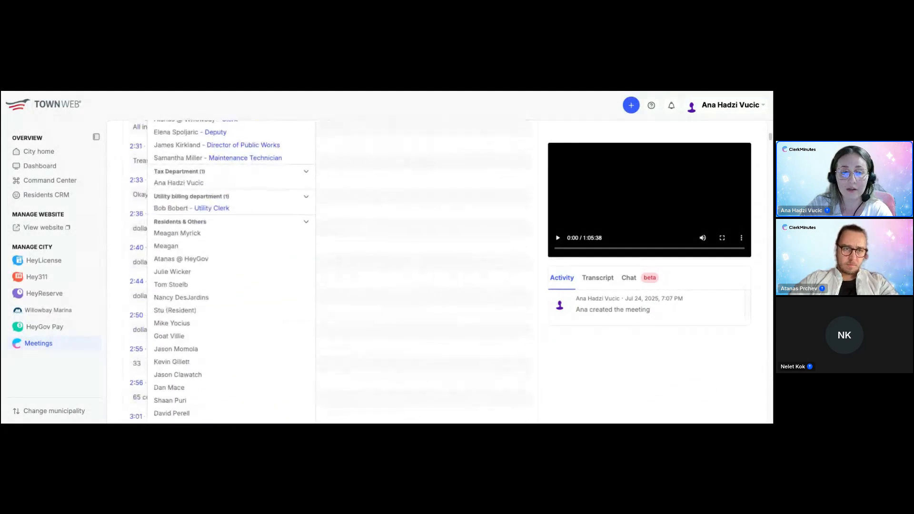
pyautogui.scroll(-1, 206, 314)
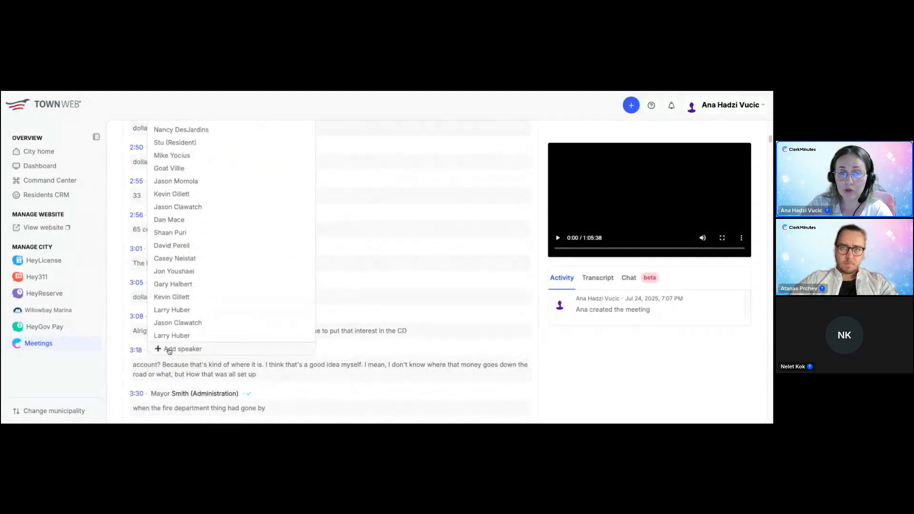
pyautogui.click(169, 350)
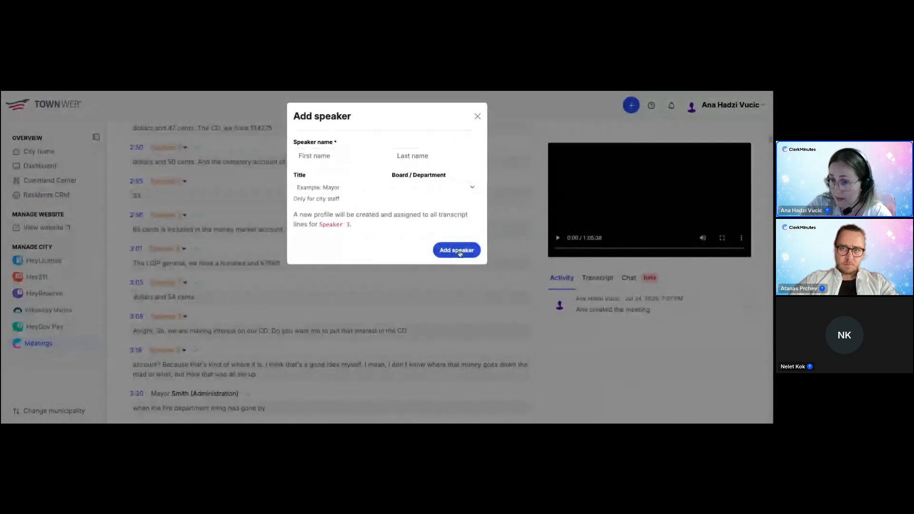
pyautogui.click(478, 116)
pyautogui.scroll(1, 431, 258)
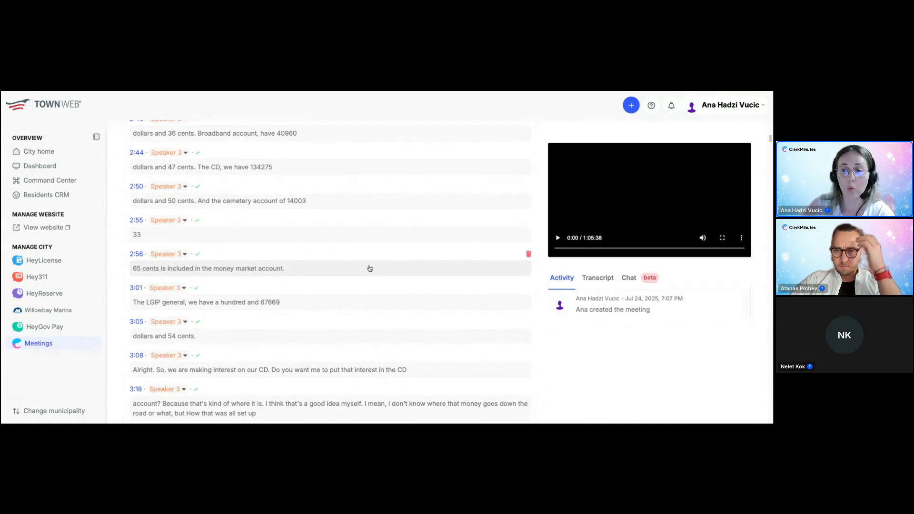
pyautogui.scroll(-1, 348, 275)
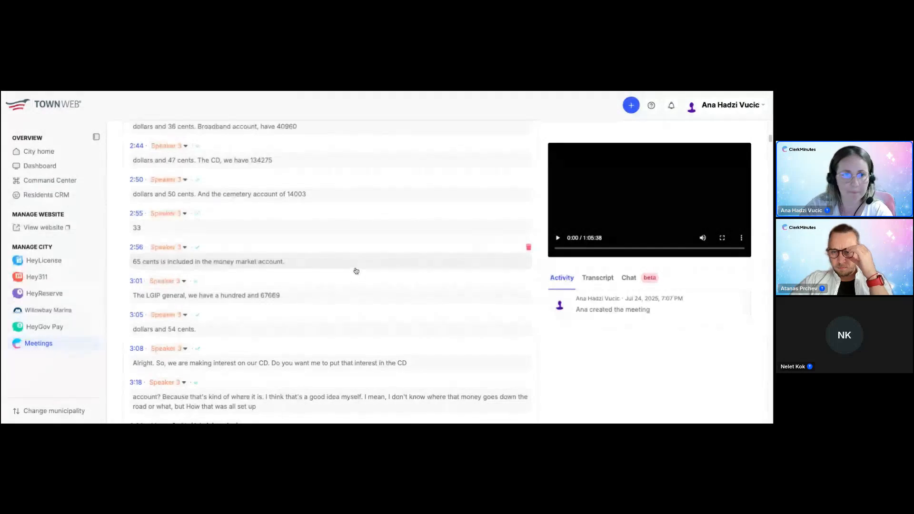
# Assign the Councilman from the Administration department as Speaker 2 in the transcript
pyautogui.scroll(3, 352, 273)
pyautogui.scroll(5, 356, 271)
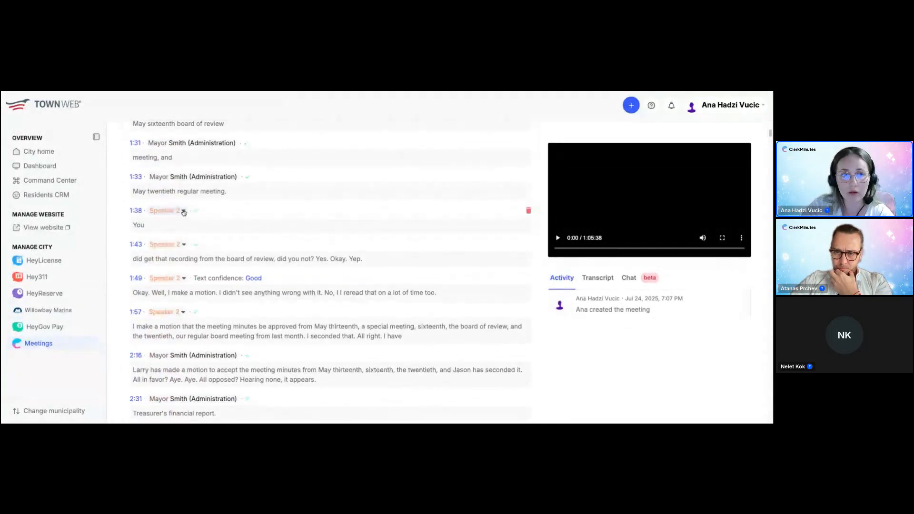
pyautogui.click(185, 212)
pyautogui.scroll(-3, 252, 259)
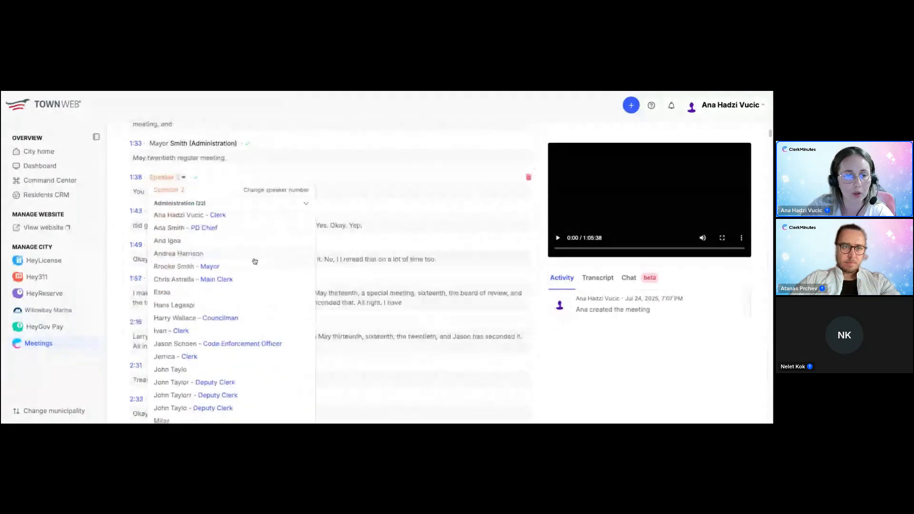
pyautogui.click(186, 223)
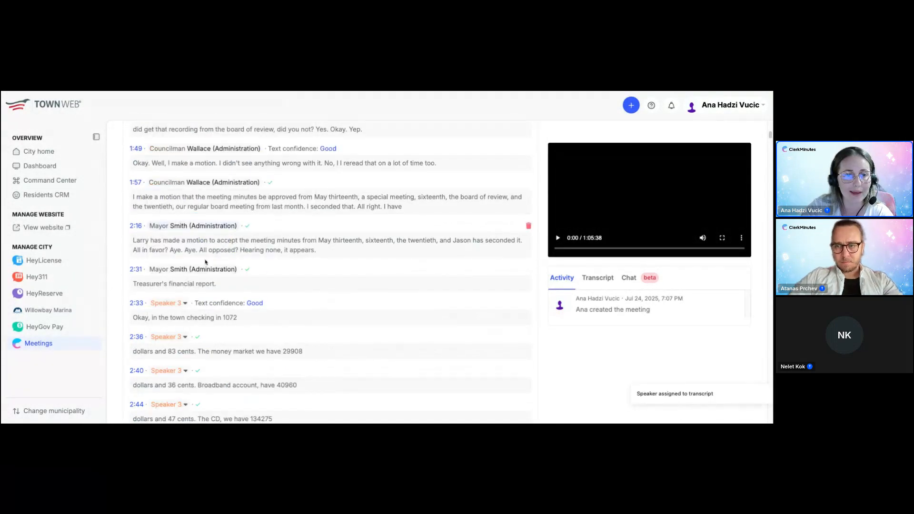
# Assign a Clerk from the Administration department as Speaker 3 in the transcript
pyautogui.click(185, 304)
pyautogui.scroll(-4, 240, 286)
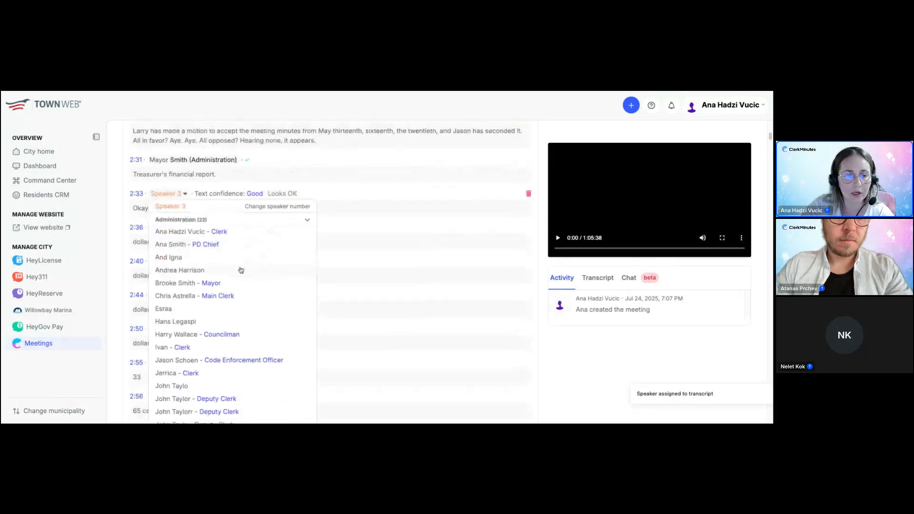
pyautogui.click(164, 307)
# Find the first Speaker 4 line at 11:29 and assign a Deputy Clerk from the Administration department as that speaker
pyautogui.scroll(-2, 238, 289)
pyautogui.scroll(-15, 240, 289)
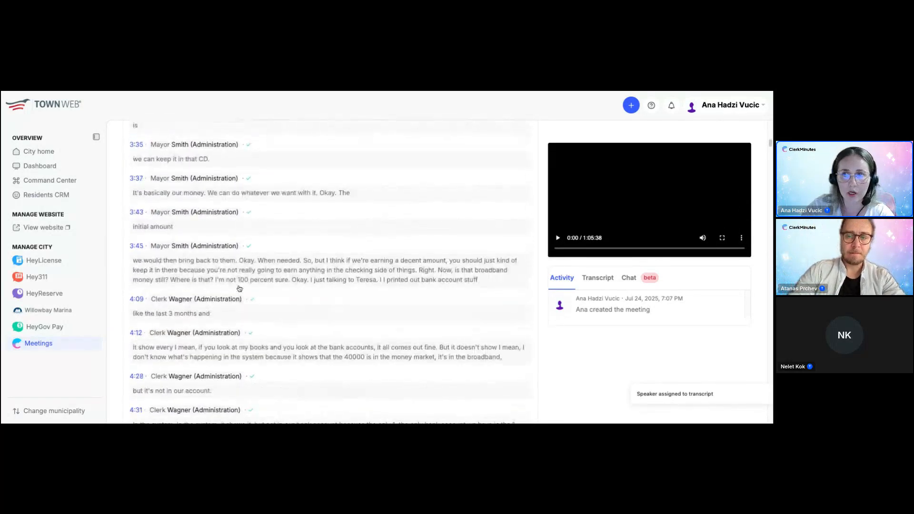
pyautogui.scroll(-20, 239, 289)
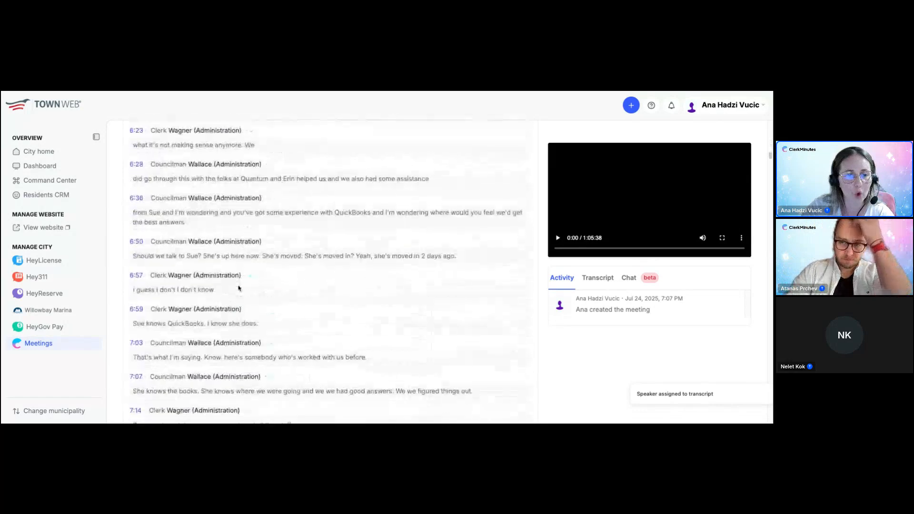
pyautogui.scroll(-20, 239, 289)
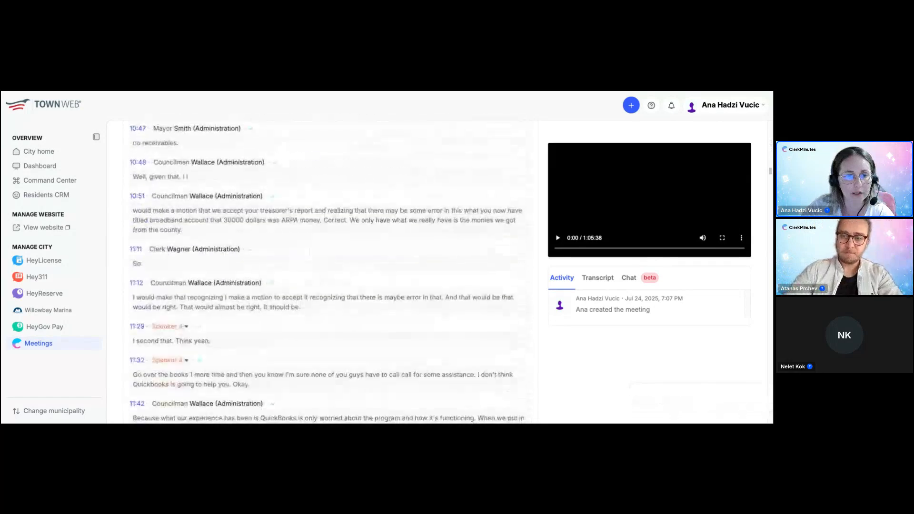
pyautogui.click(186, 210)
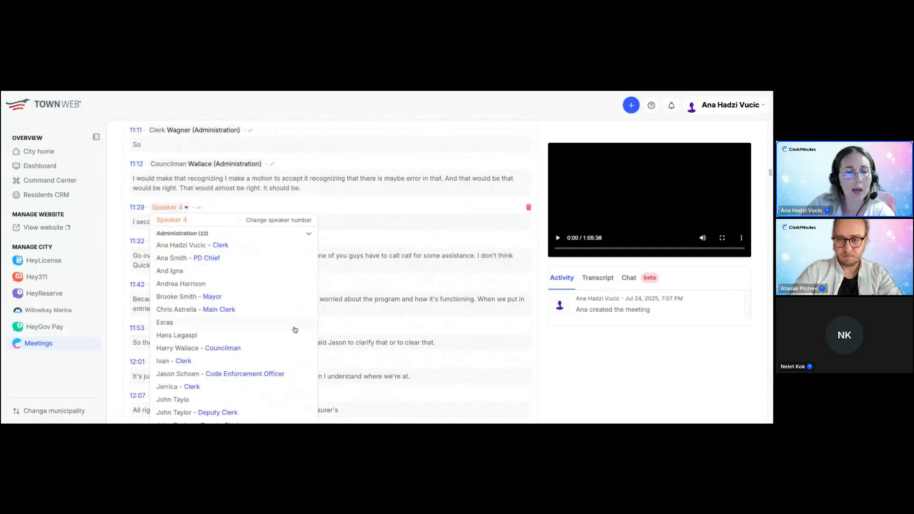
pyautogui.scroll(-3, 274, 317)
pyautogui.click(216, 296)
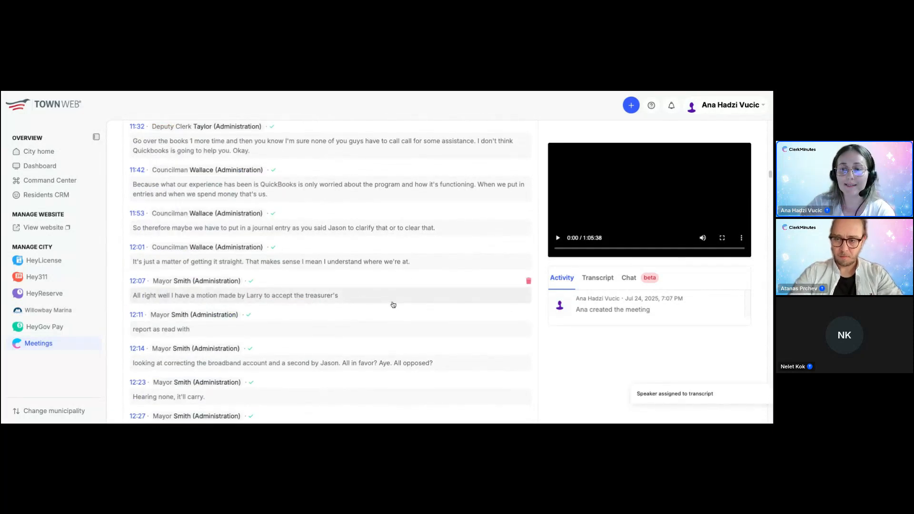
pyautogui.scroll(10, 384, 282)
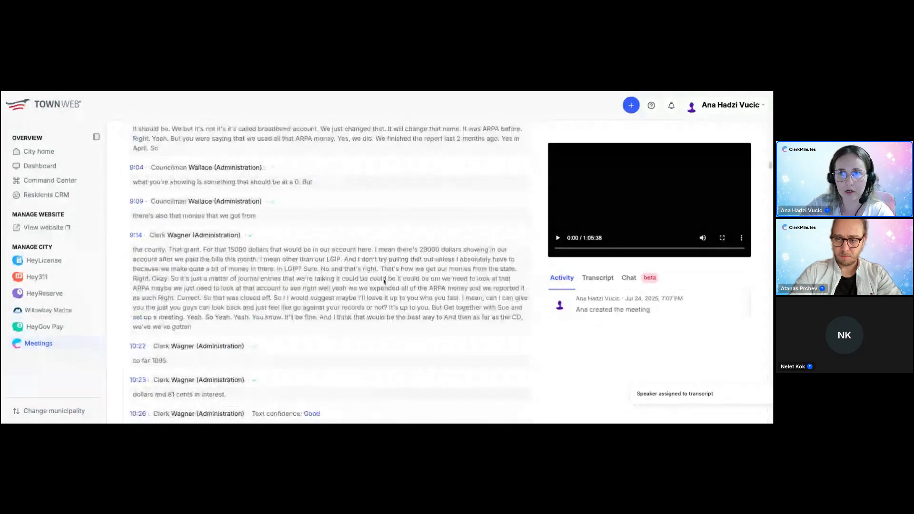
# Play the meeting recording from the 1:43 transcript line and pause it after a moment
pyautogui.scroll(15, 384, 281)
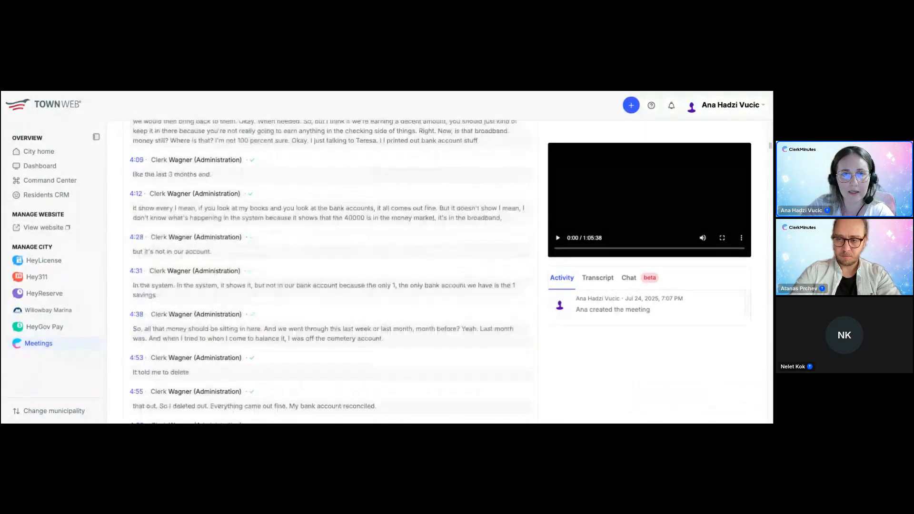
pyautogui.scroll(10, 396, 286)
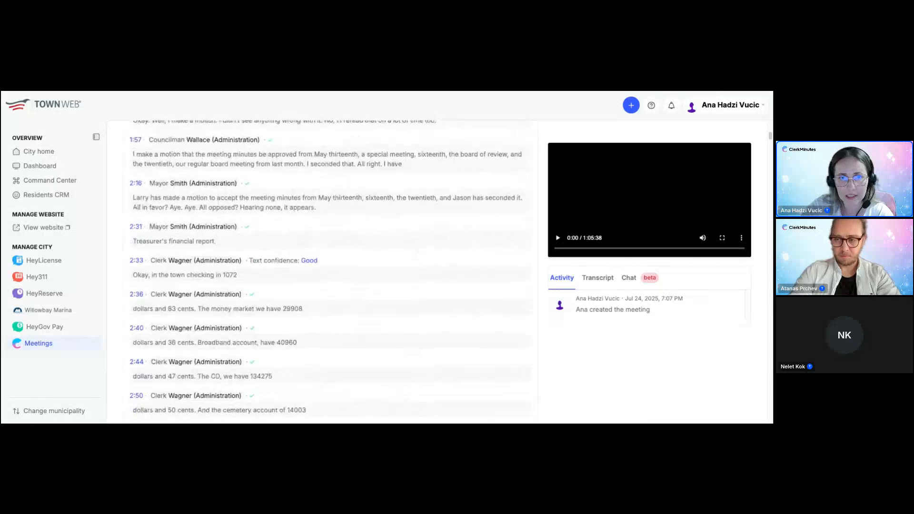
pyautogui.scroll(3, 395, 287)
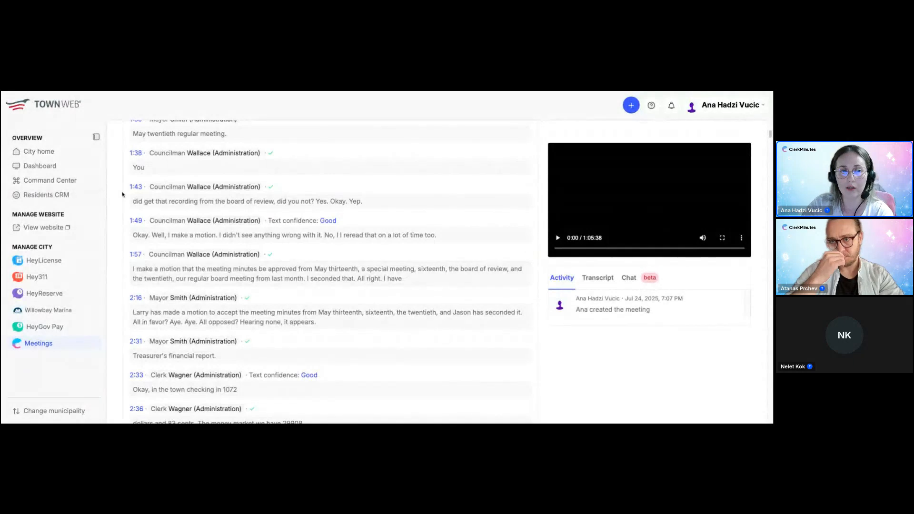
pyautogui.click(135, 188)
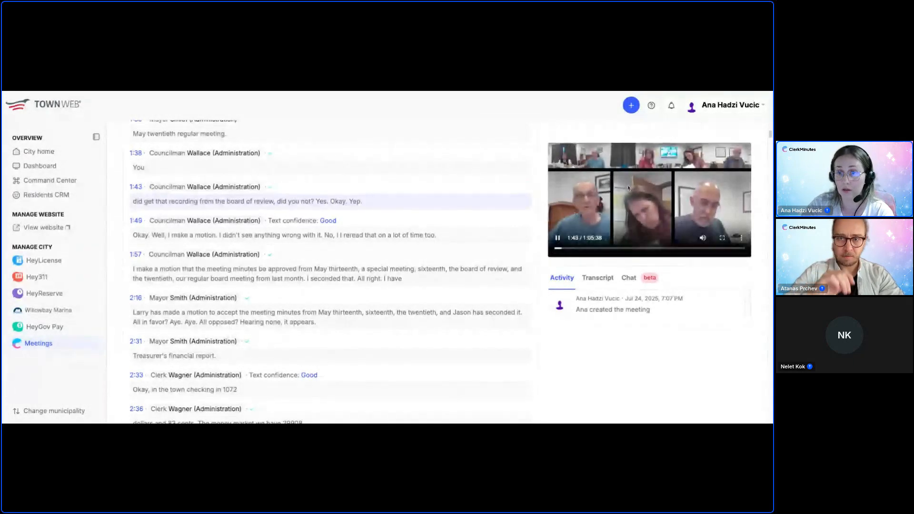
pyautogui.click(556, 243)
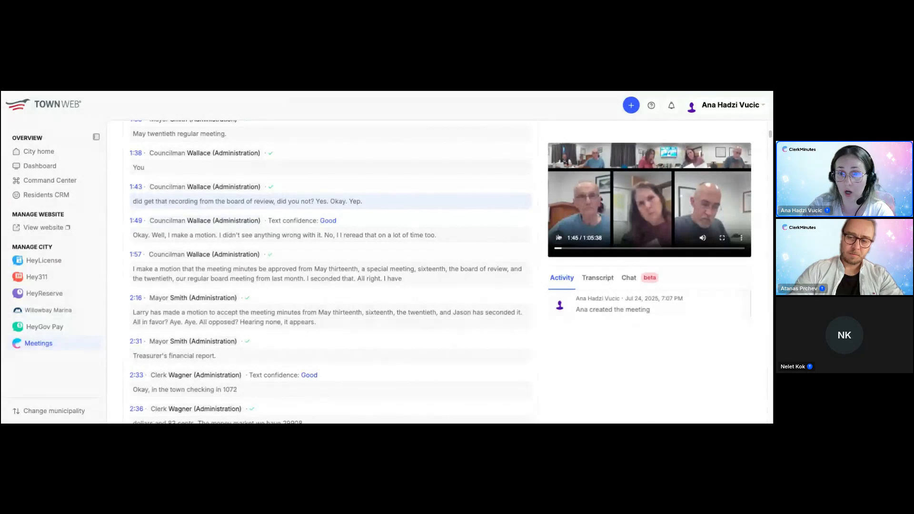
# Add "Yes it was that." to the end of the 1:43 transcript line and save the edit
pyautogui.click(405, 206)
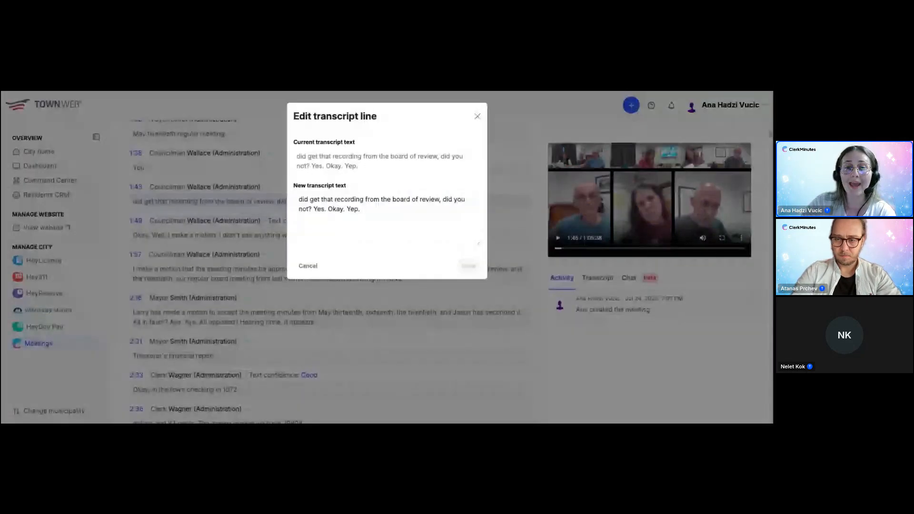
pyautogui.click(366, 217)
pyautogui.write('Ye')
pyautogui.write('s it was tht')
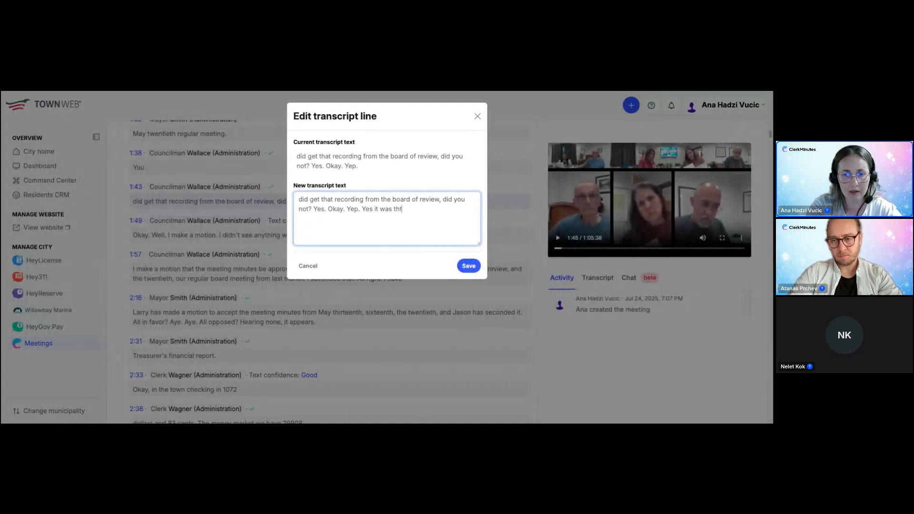
pyautogui.press('BackSpace')
pyautogui.write('as that.')
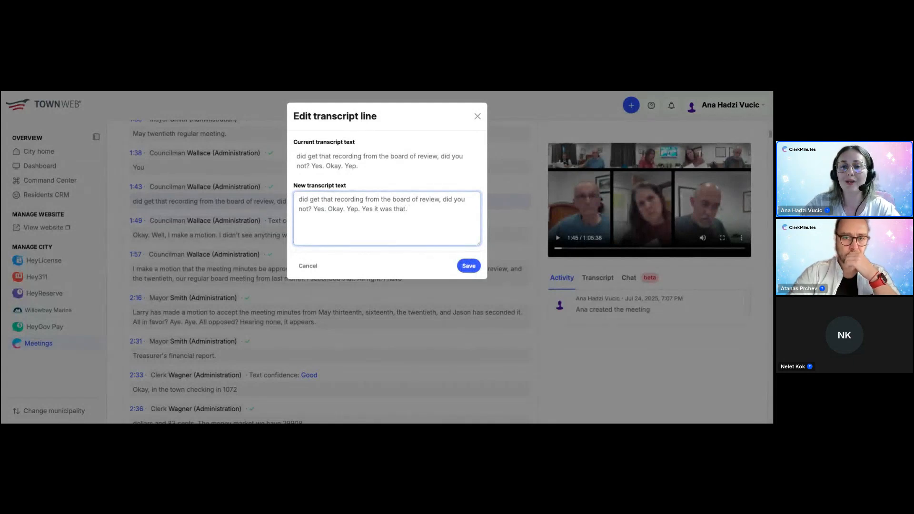
pyautogui.click(469, 270)
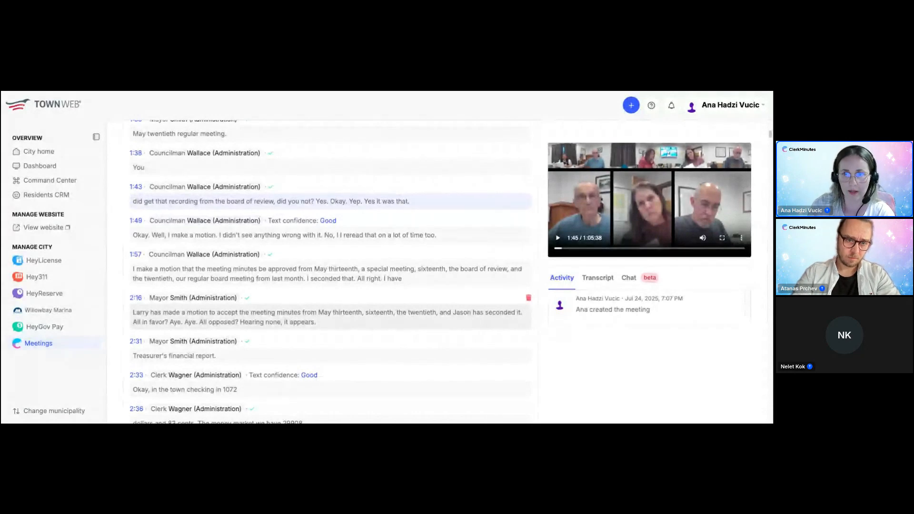
# Delete the 2:40 line about the broadband account from the transcript
pyautogui.scroll(-2, 418, 313)
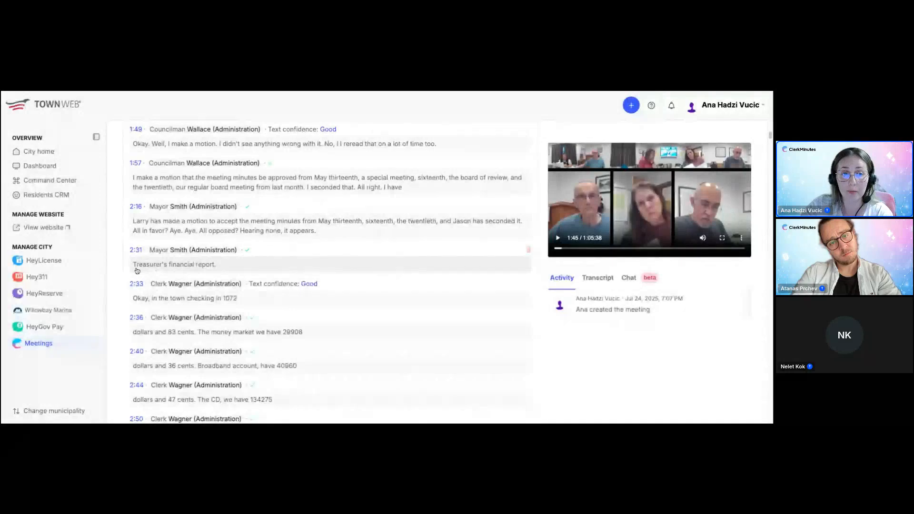
pyautogui.scroll(-1, 137, 271)
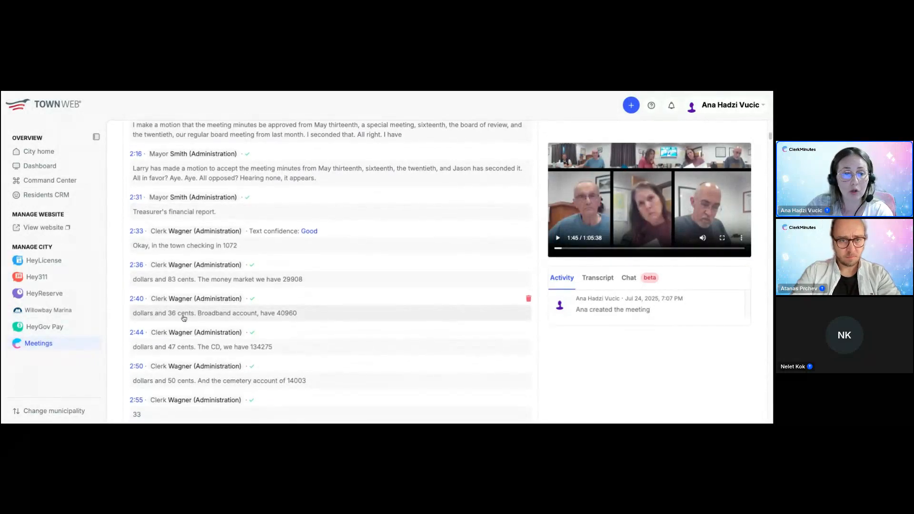
pyautogui.click(528, 299)
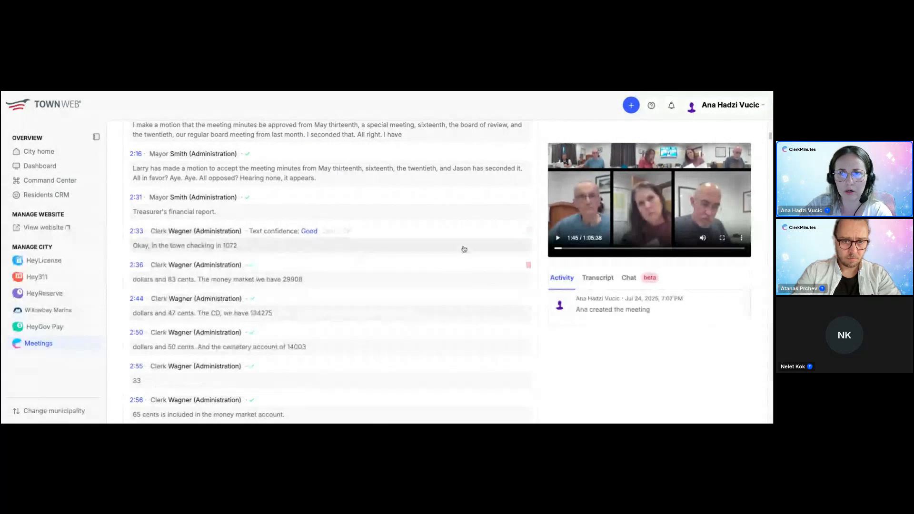
# Generate draft minutes for the City Council Meeting from its agenda and recording transcript
pyautogui.scroll(-1, 423, 280)
pyautogui.scroll(-5, 423, 280)
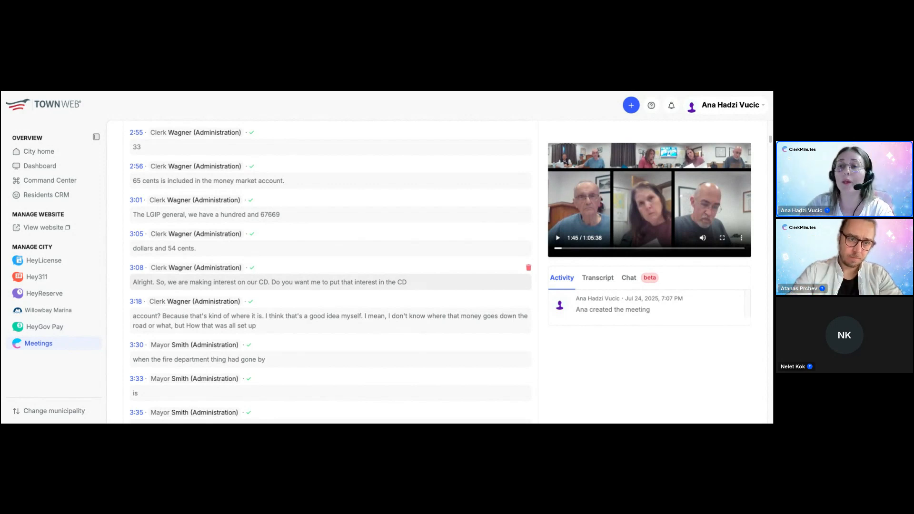
pyautogui.scroll(6, 458, 281)
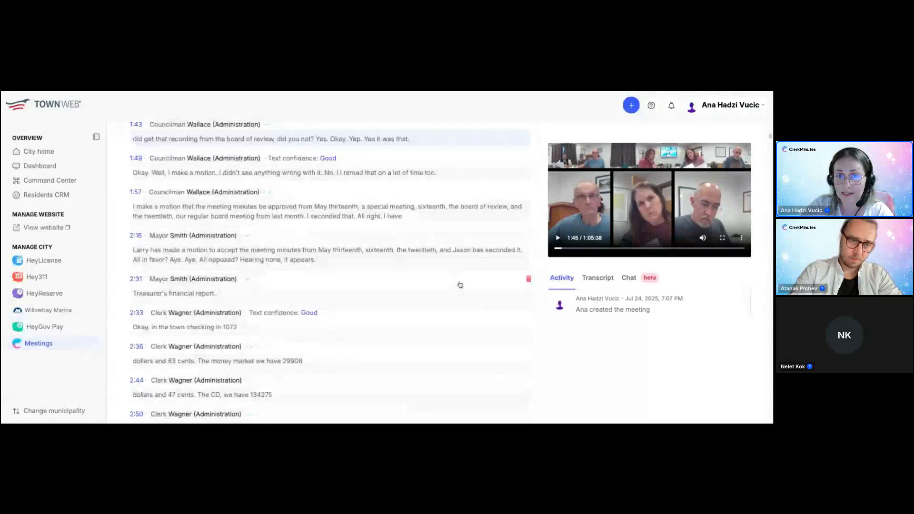
pyautogui.scroll(10, 460, 285)
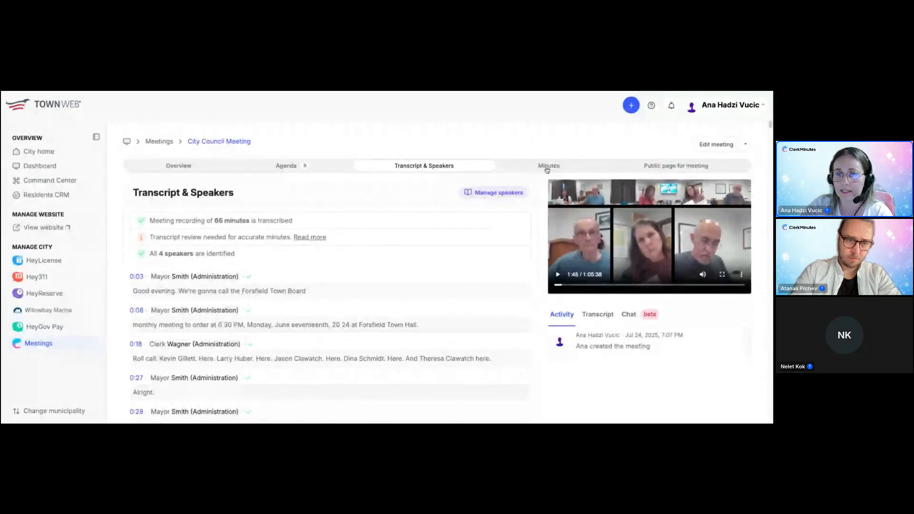
pyautogui.click(547, 166)
pyautogui.scroll(-1, 513, 262)
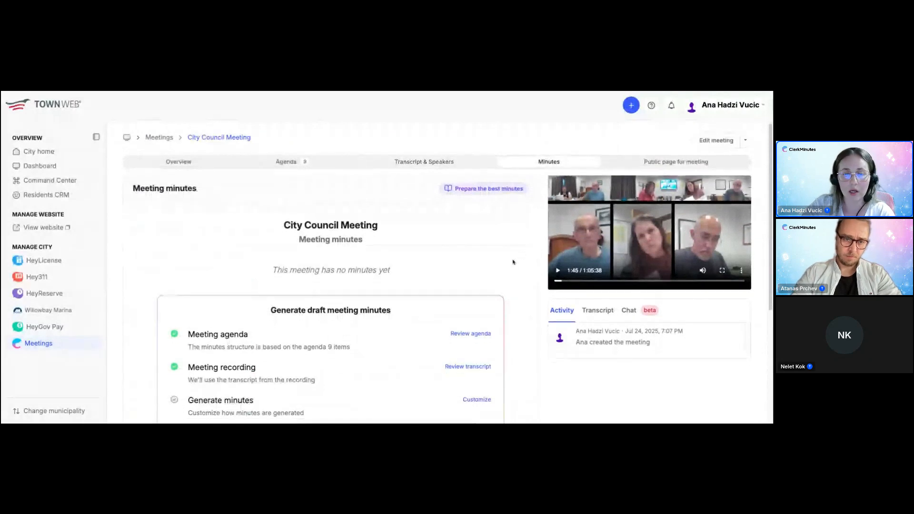
pyautogui.scroll(-2, 513, 262)
pyautogui.moveTo(280, 188); pyautogui.dragTo(383, 188)
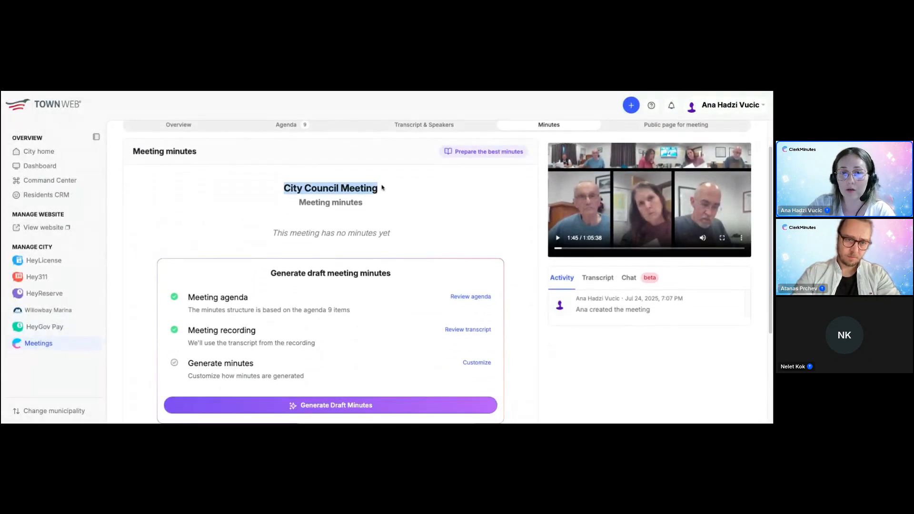
pyautogui.scroll(-3, 439, 198)
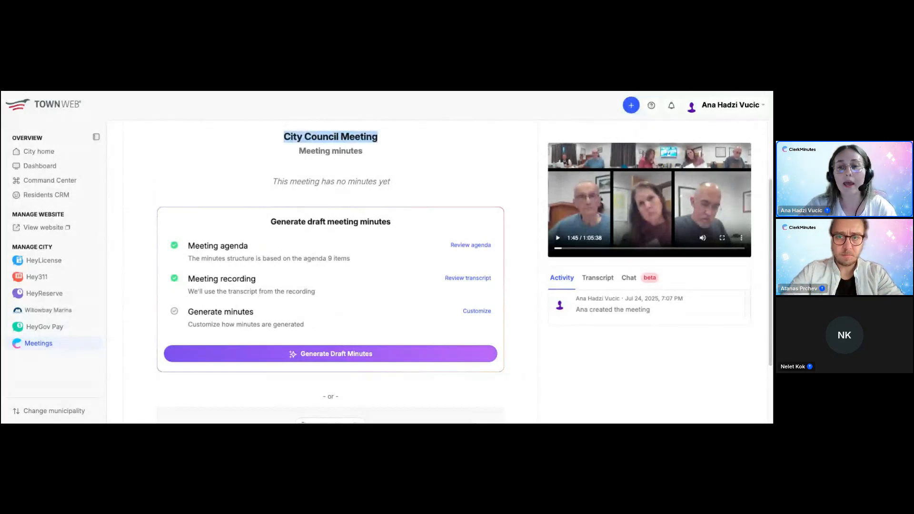
pyautogui.scroll(-1, 370, 303)
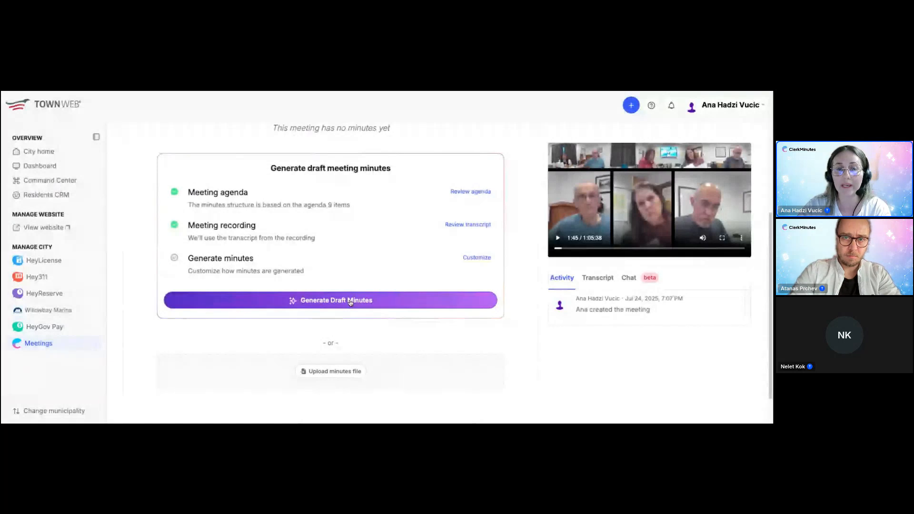
pyautogui.click(351, 302)
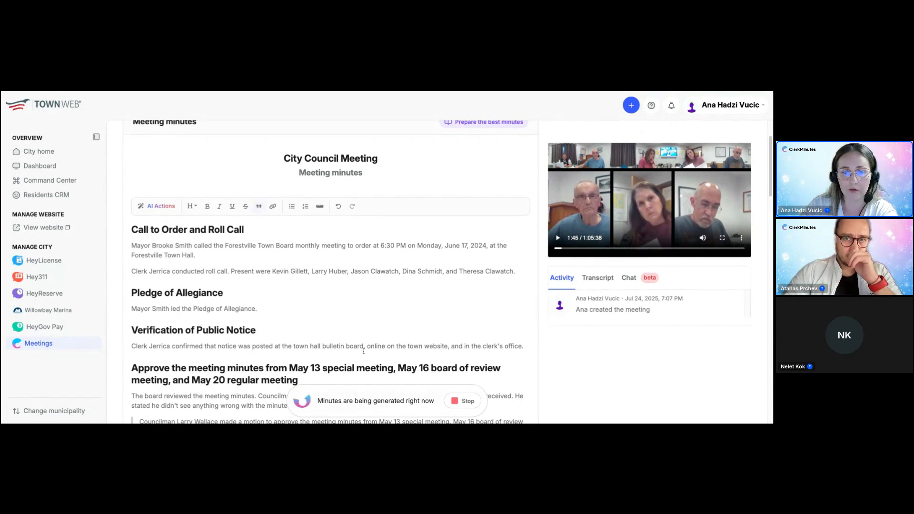
# Have AI rewrite the Treasurer's financial report heading and bulleted balances as one paragraph through a described change, and accept the rewrite
pyautogui.scroll(-2, 365, 347)
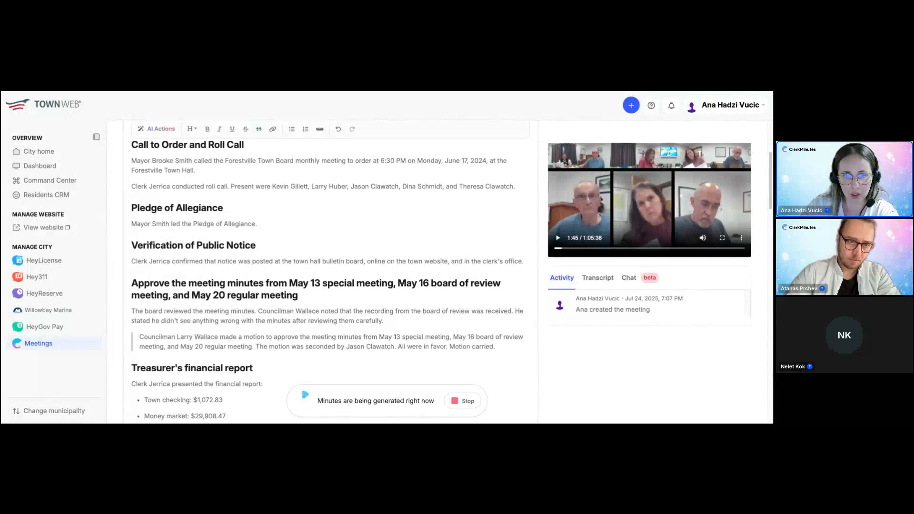
pyautogui.scroll(1, 365, 347)
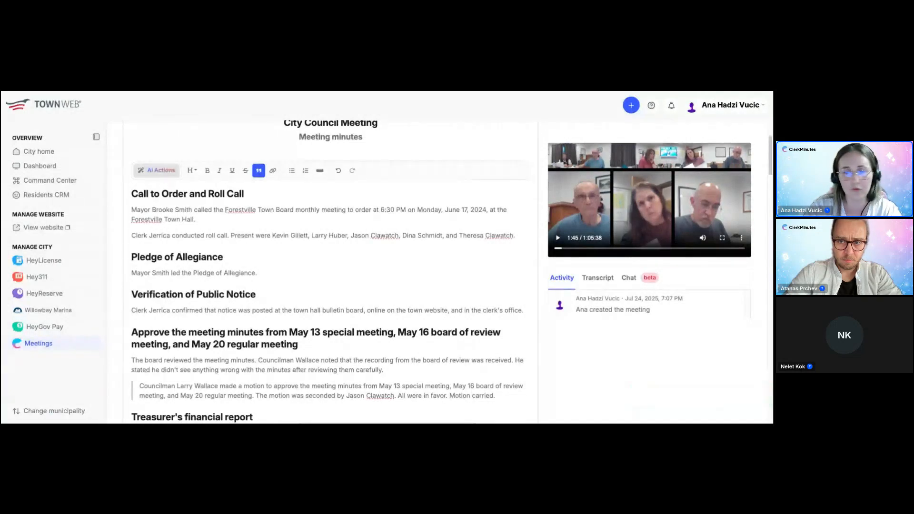
pyautogui.scroll(-5, 307, 273)
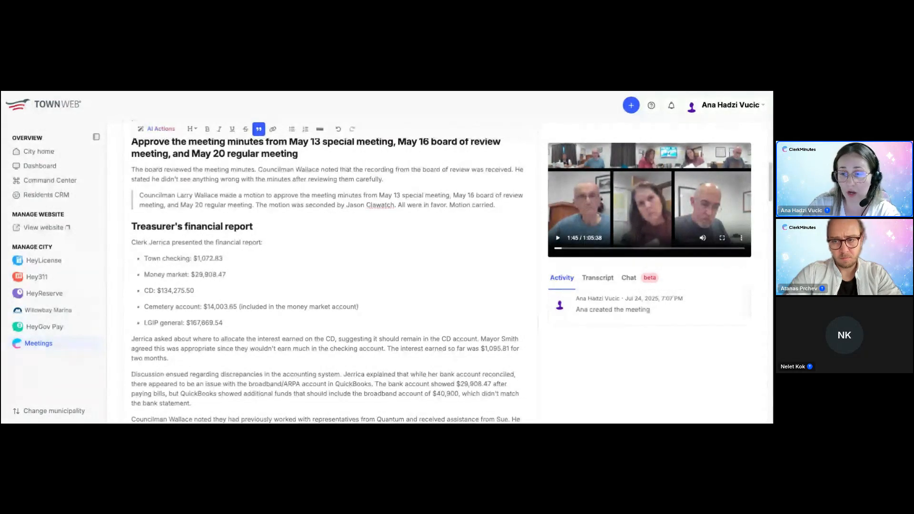
pyautogui.moveTo(224, 323); pyautogui.dragTo(129, 228)
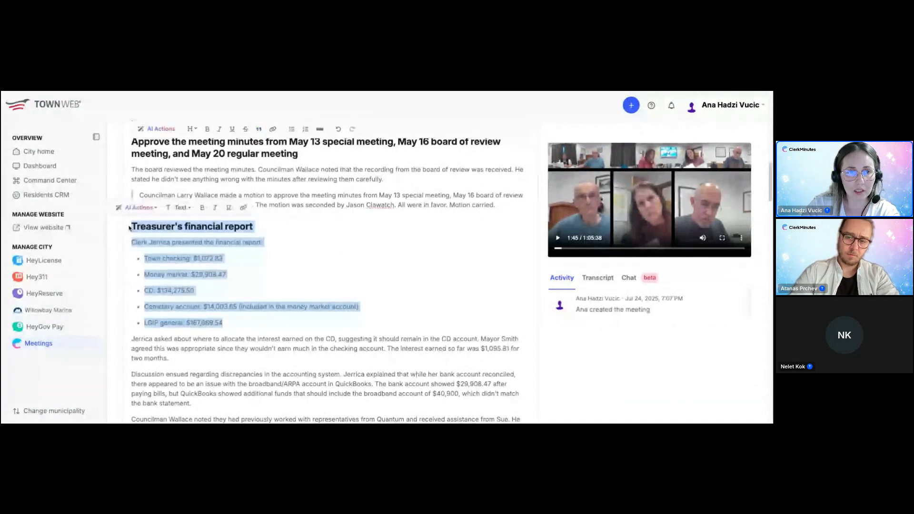
pyautogui.click(157, 210)
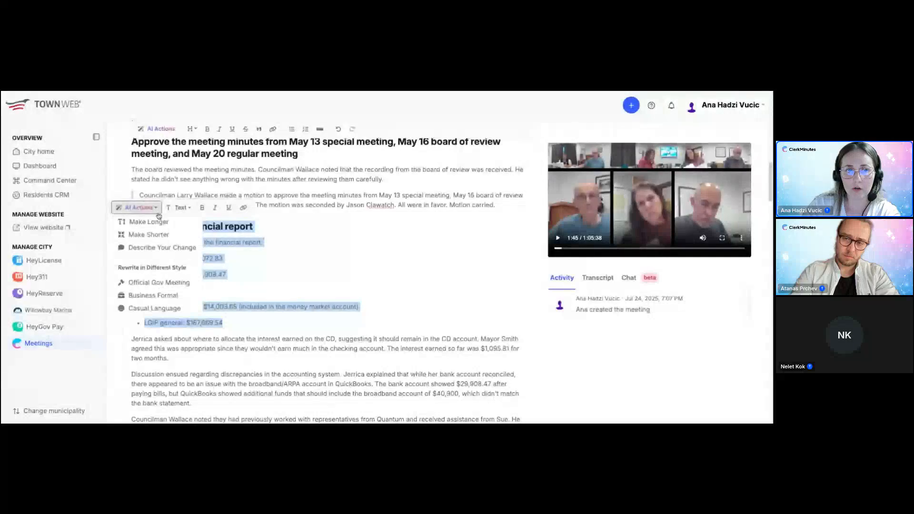
pyautogui.click(163, 248)
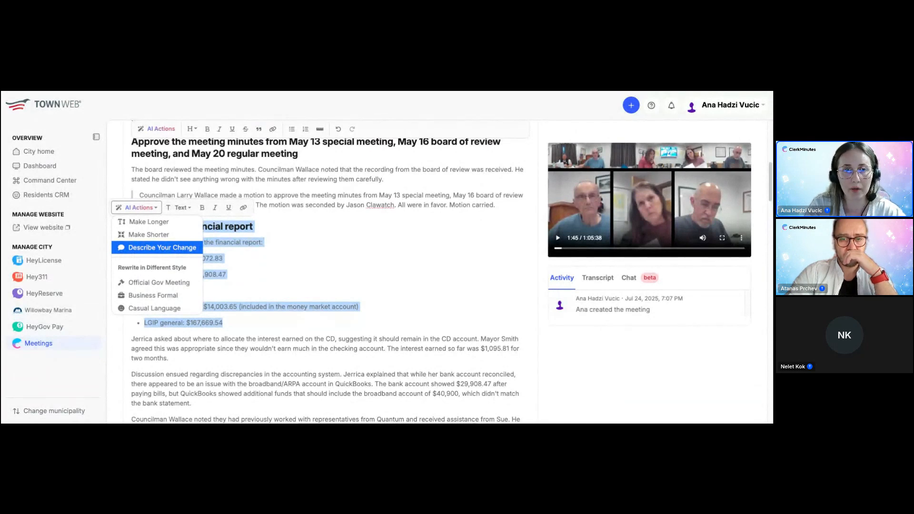
pyautogui.click(157, 247)
pyautogui.click(376, 196)
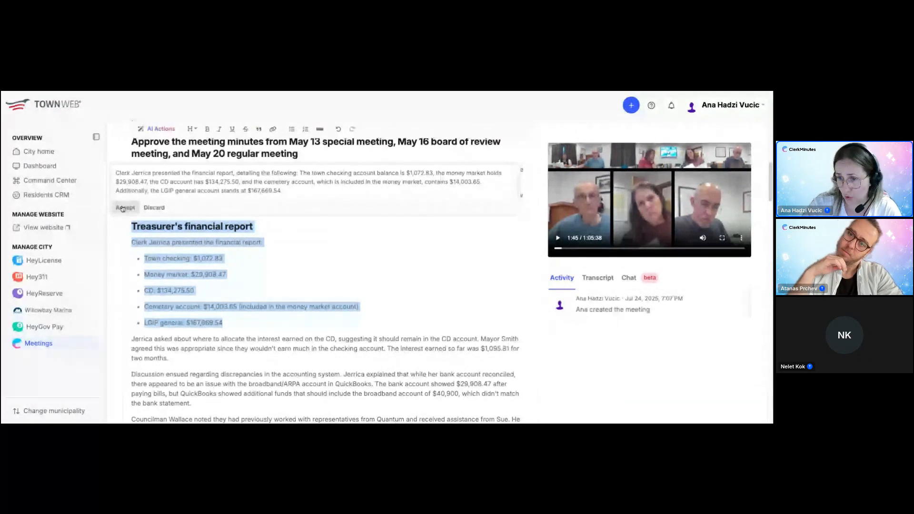
pyautogui.click(122, 208)
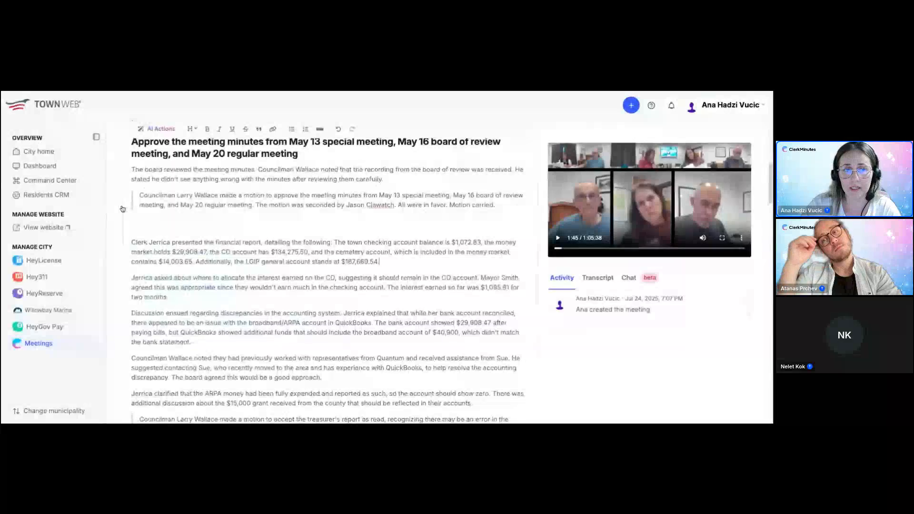
# Review the rewritten financial report paragraph and the remaining draft minutes through to the save and publish options
pyautogui.moveTo(380, 262); pyautogui.dragTo(364, 215)
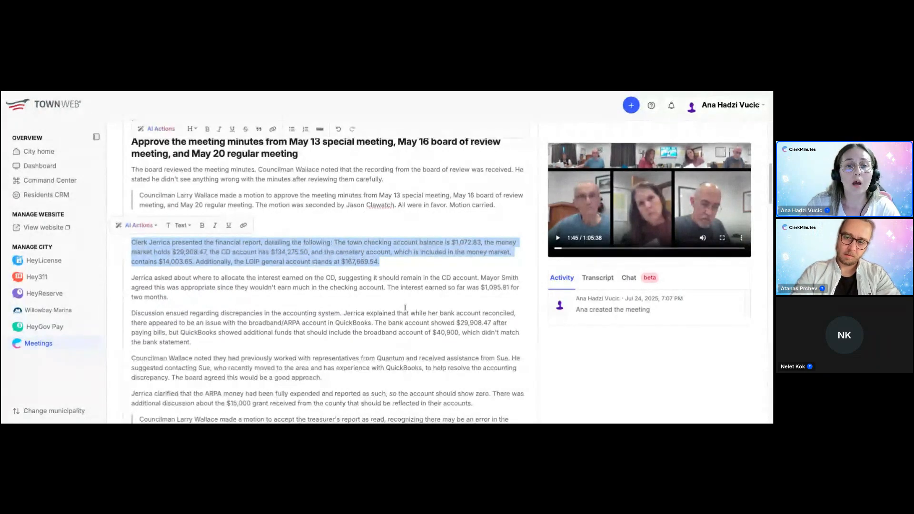
pyautogui.scroll(-3, 406, 307)
pyautogui.scroll(-3, 406, 307)
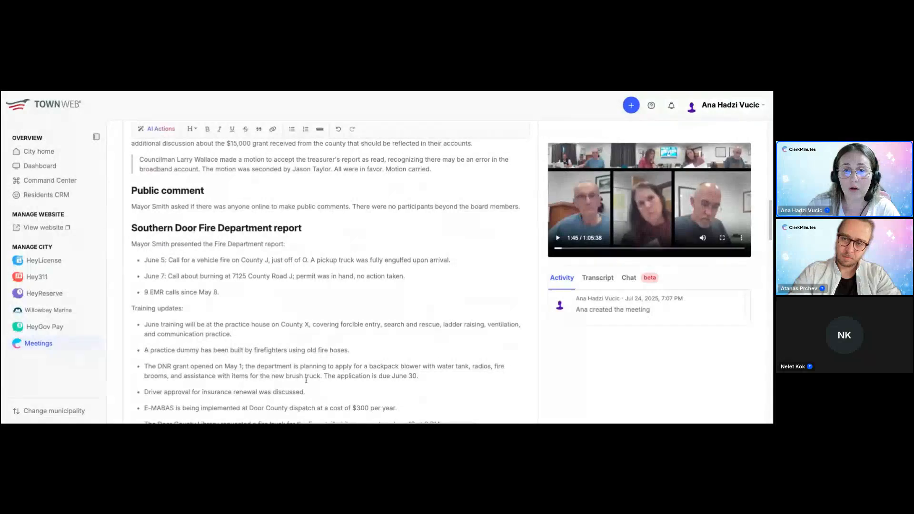
pyautogui.scroll(-5, 279, 257)
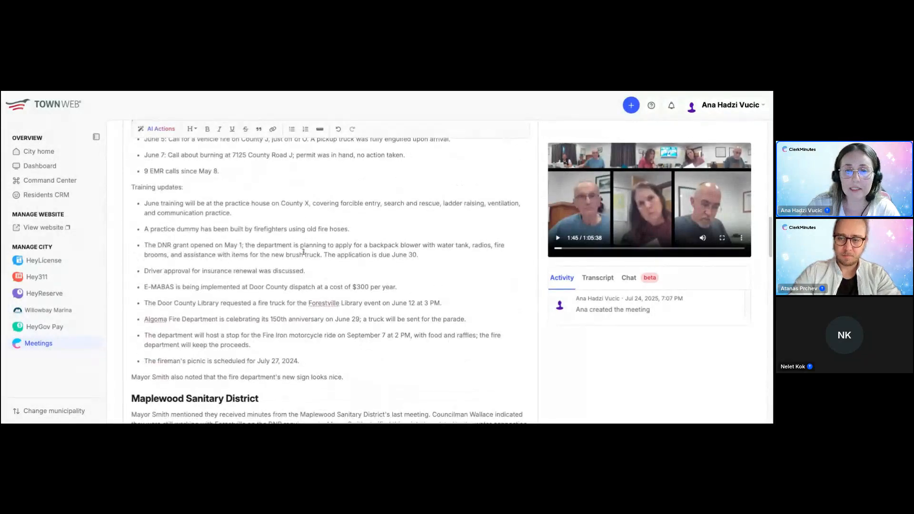
pyautogui.scroll(-12, 306, 254)
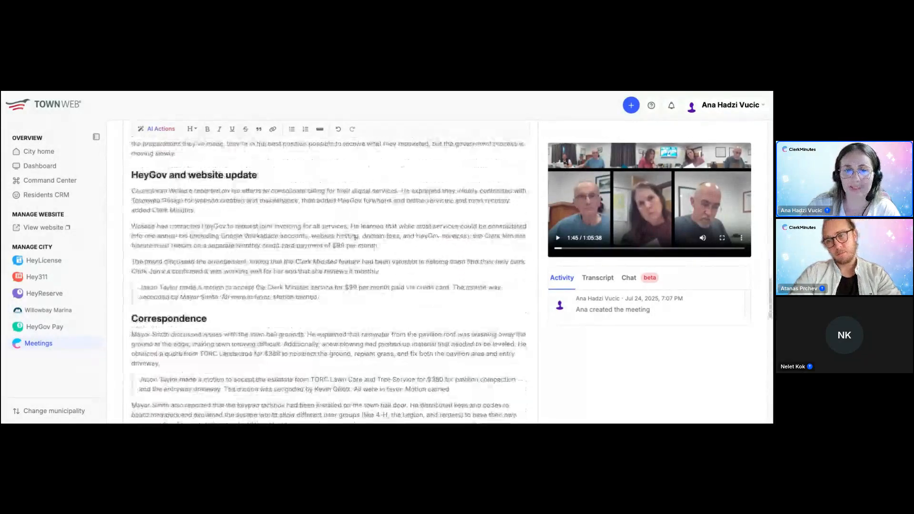
pyautogui.scroll(-6, 354, 239)
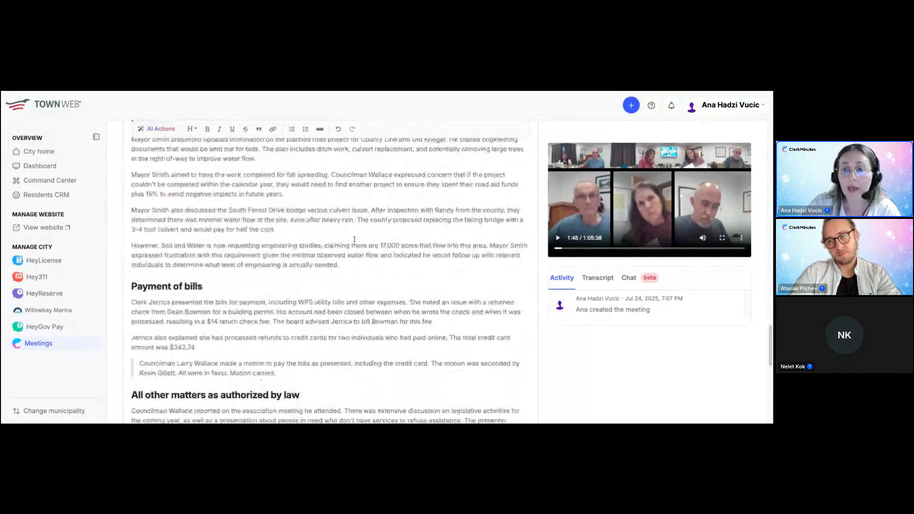
pyautogui.scroll(-2, 354, 239)
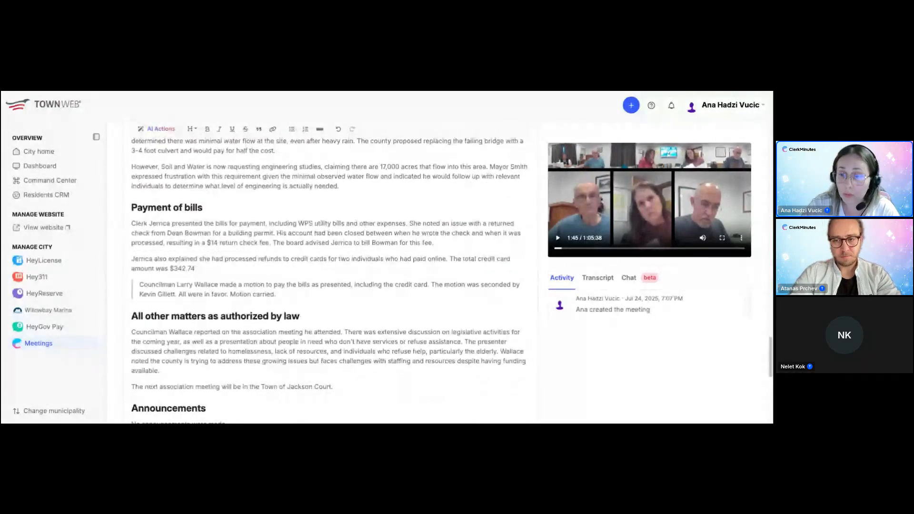
pyautogui.scroll(-1, 330, 281)
pyautogui.scroll(-5, 330, 281)
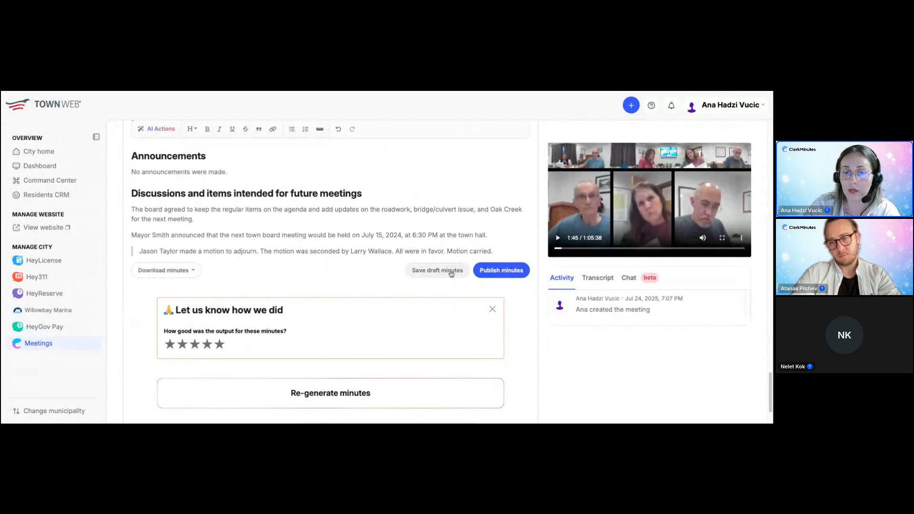
# Save the City Council Meeting's draft minutes and publish them
pyautogui.click(451, 273)
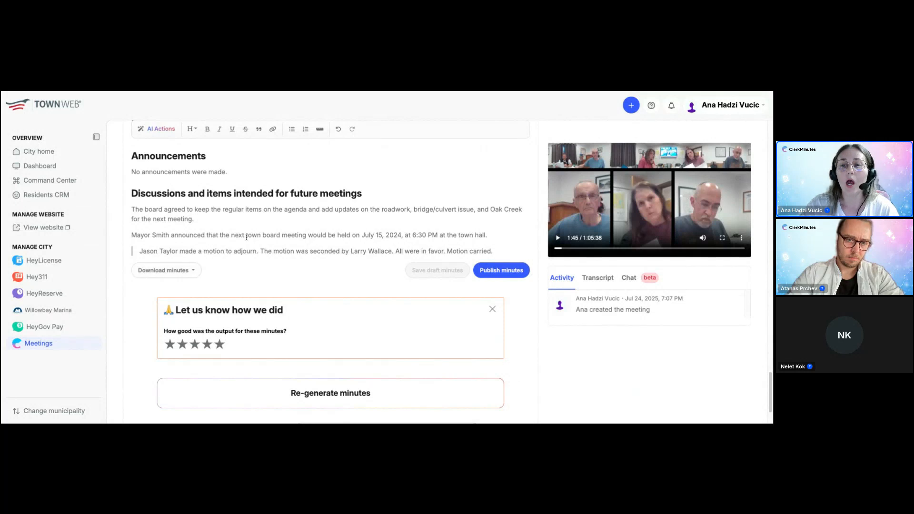
pyautogui.click(505, 273)
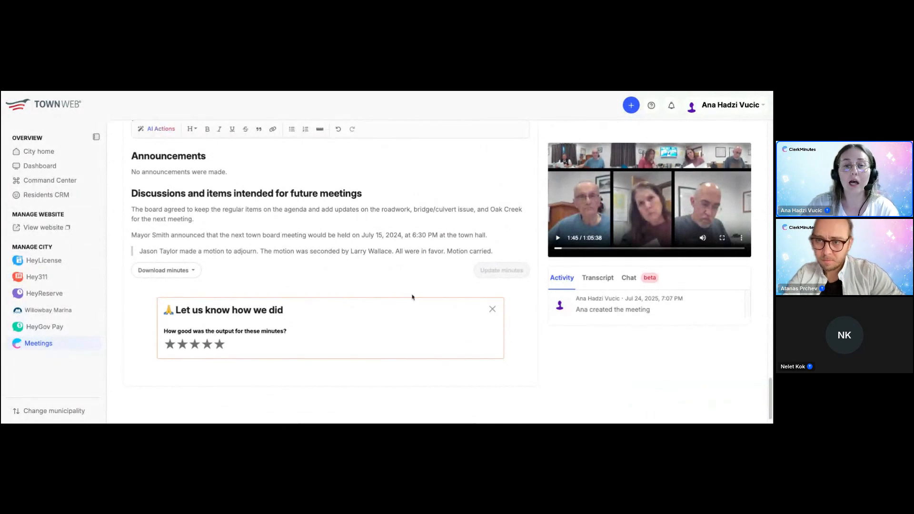
pyautogui.tripleClick(313, 309)
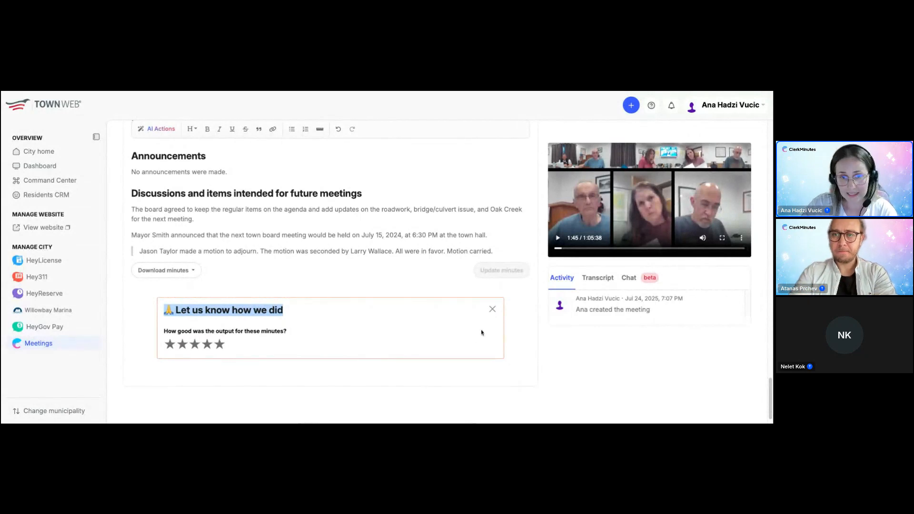
# Open the City Council Meeting's public page and examine its recording, overview details and agenda items
pyautogui.scroll(15, 481, 332)
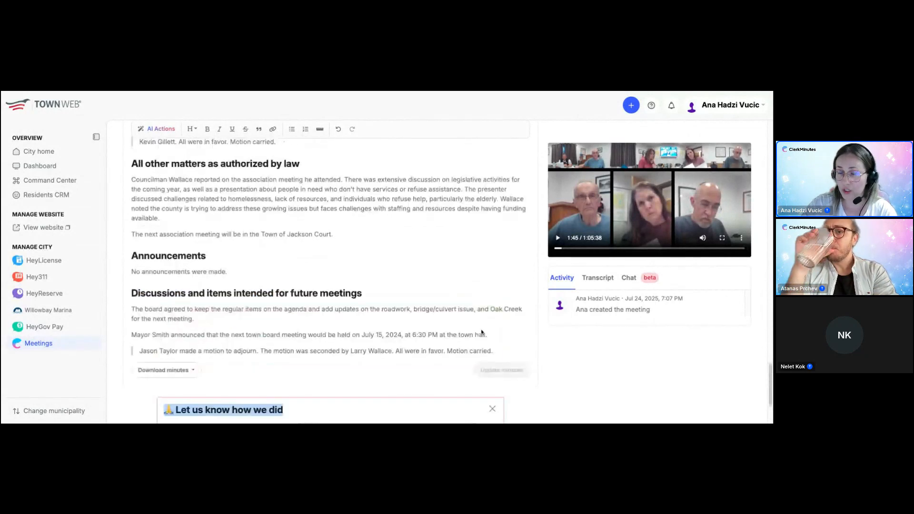
pyautogui.scroll(15, 328, 276)
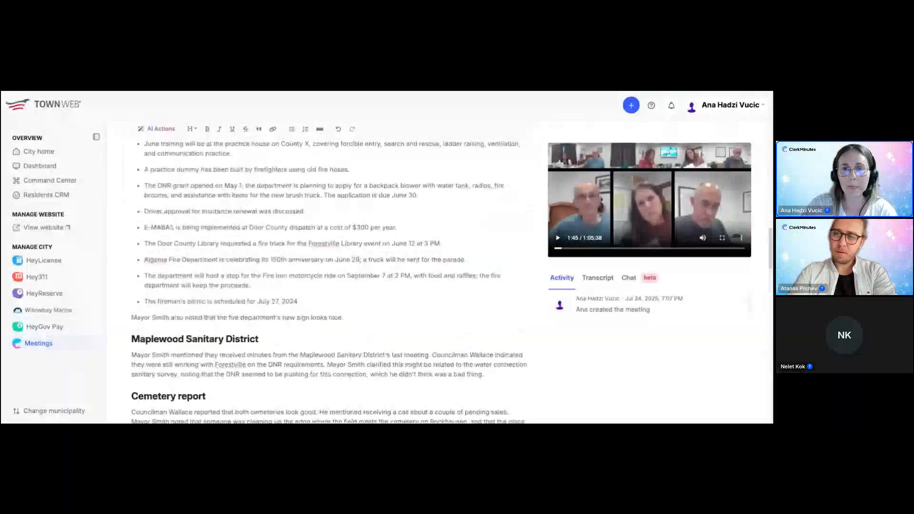
pyautogui.scroll(3, 328, 277)
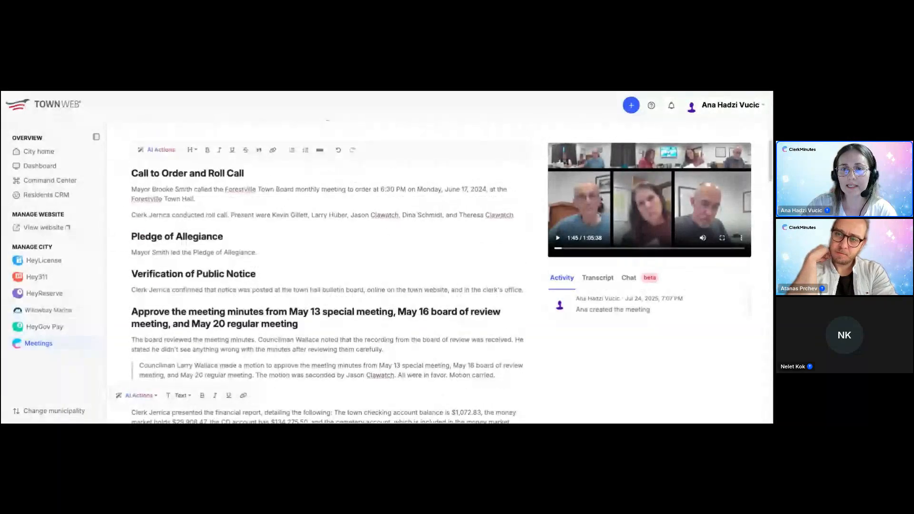
pyautogui.scroll(3, 329, 276)
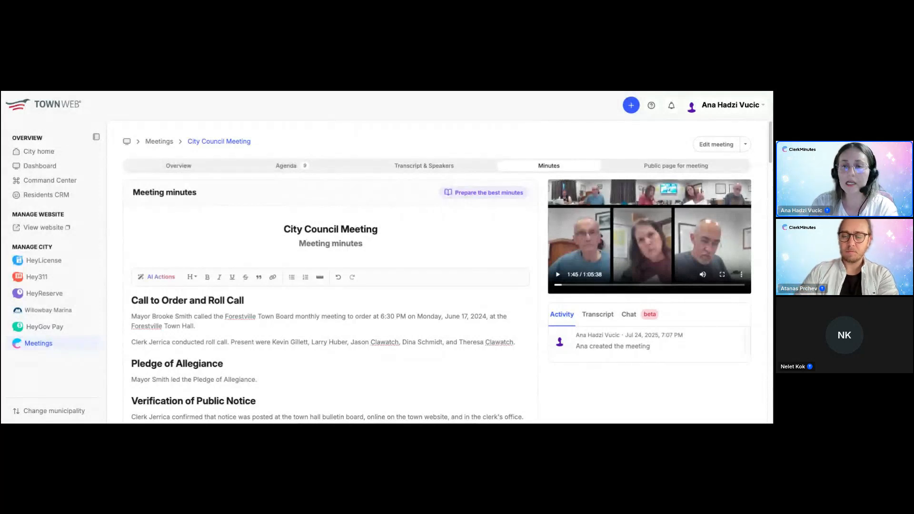
pyautogui.click(676, 166)
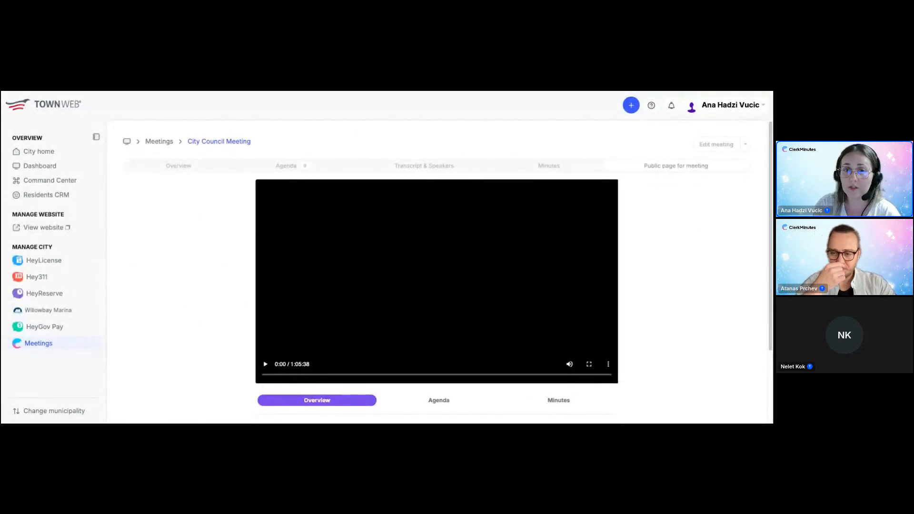
pyautogui.scroll(-1, 740, 275)
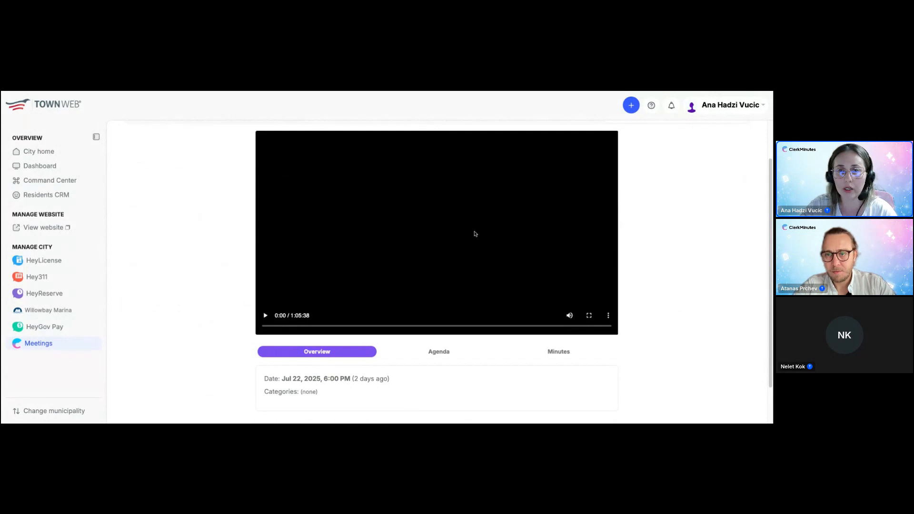
pyautogui.scroll(-1, 474, 232)
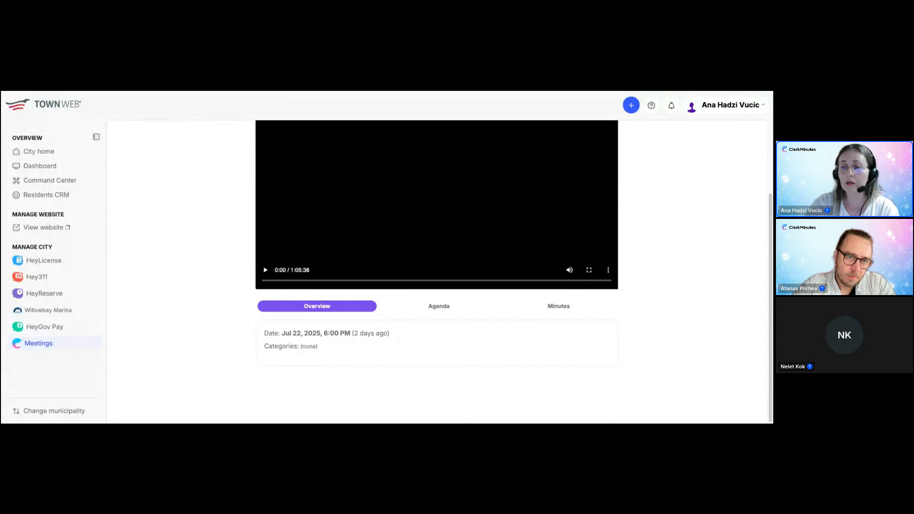
pyautogui.click(454, 309)
pyautogui.scroll(-3, 457, 311)
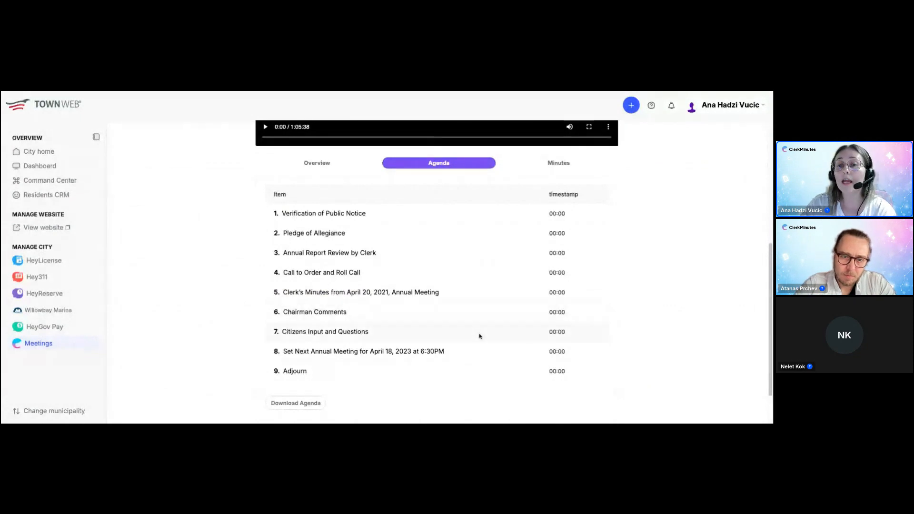
# Read through the published minutes on the meeting's public page
pyautogui.click(566, 164)
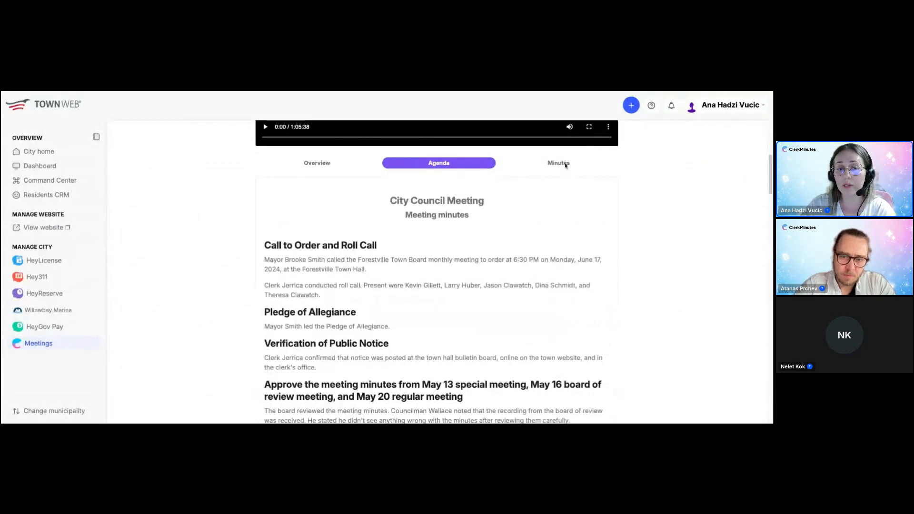
pyautogui.scroll(-3, 473, 290)
pyautogui.scroll(-20, 473, 290)
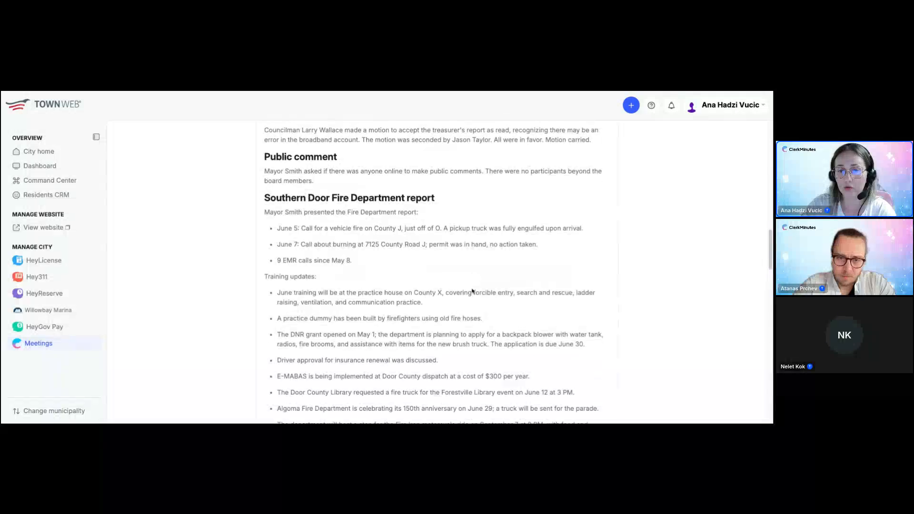
pyautogui.scroll(-10, 473, 290)
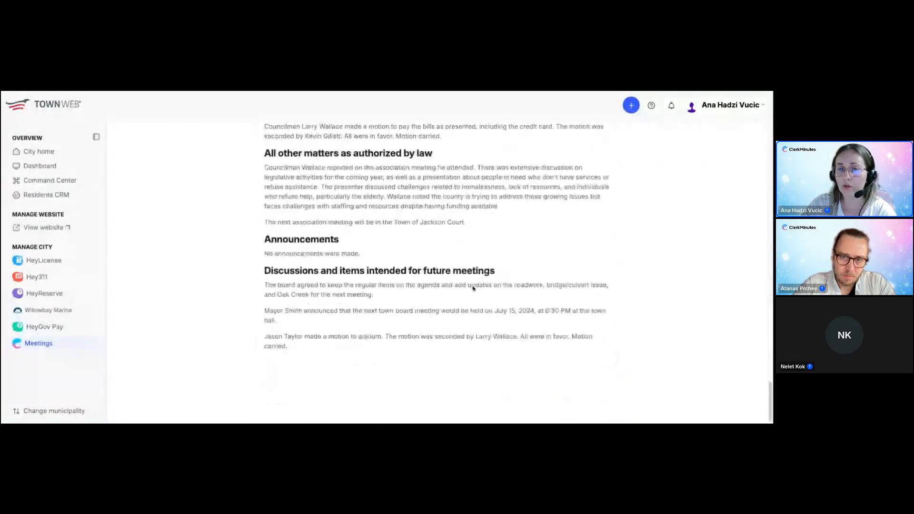
pyautogui.scroll(7, 473, 288)
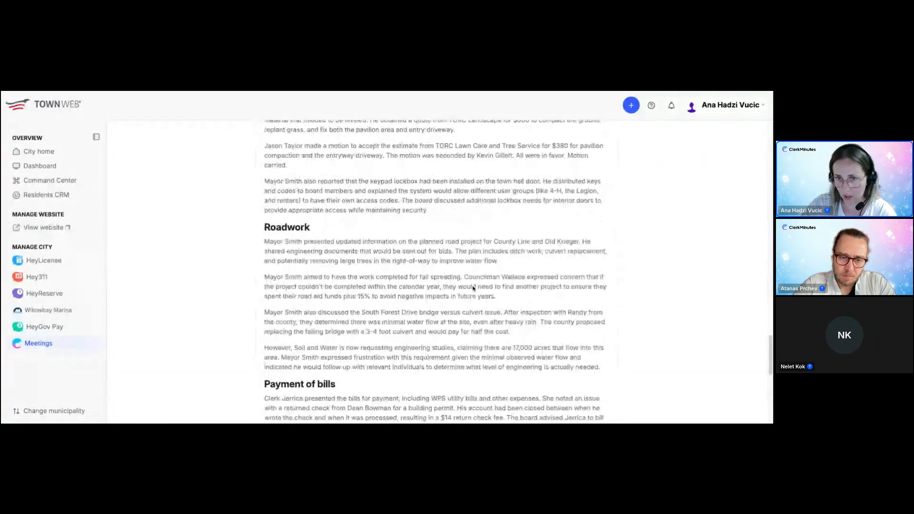
pyautogui.scroll(10, 473, 288)
pyautogui.scroll(10, 473, 289)
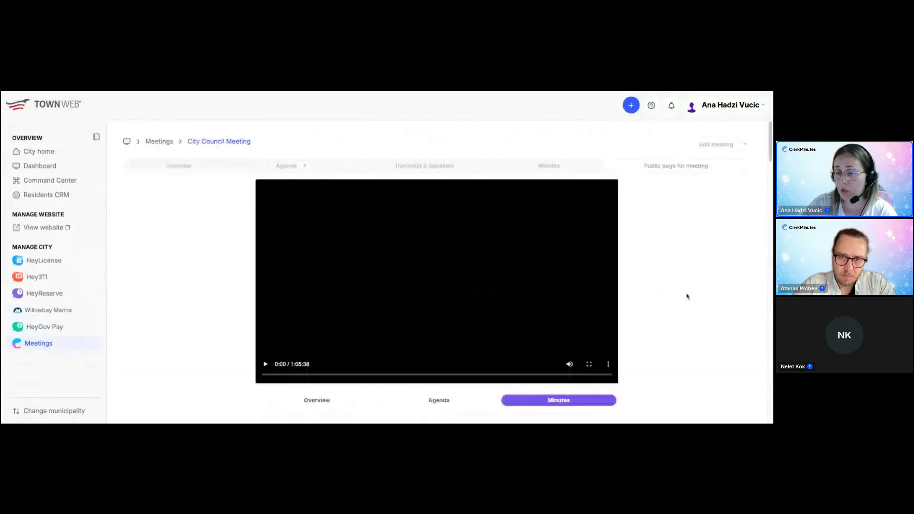
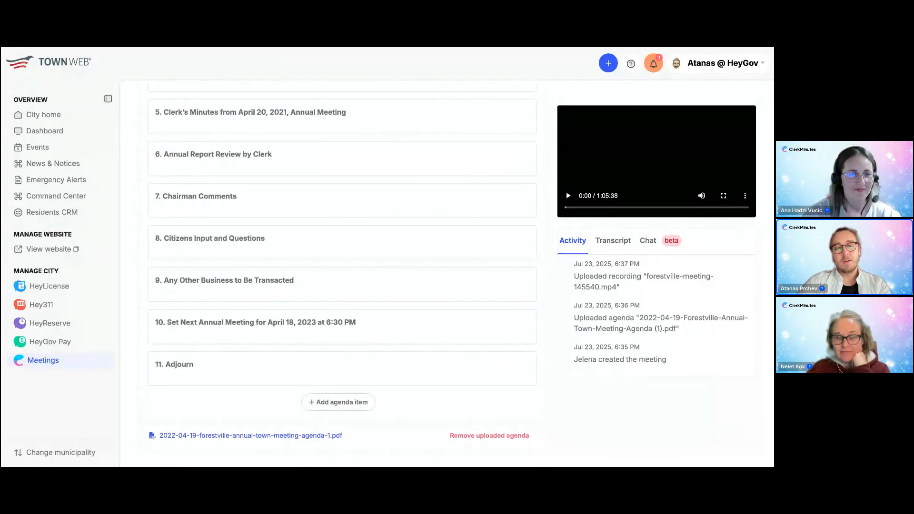
# Move the Ammedment agenda item of the Monthly Board Meeting to third place, directly after Pledge of Allegiance
pyautogui.scroll(1, 342, 274)
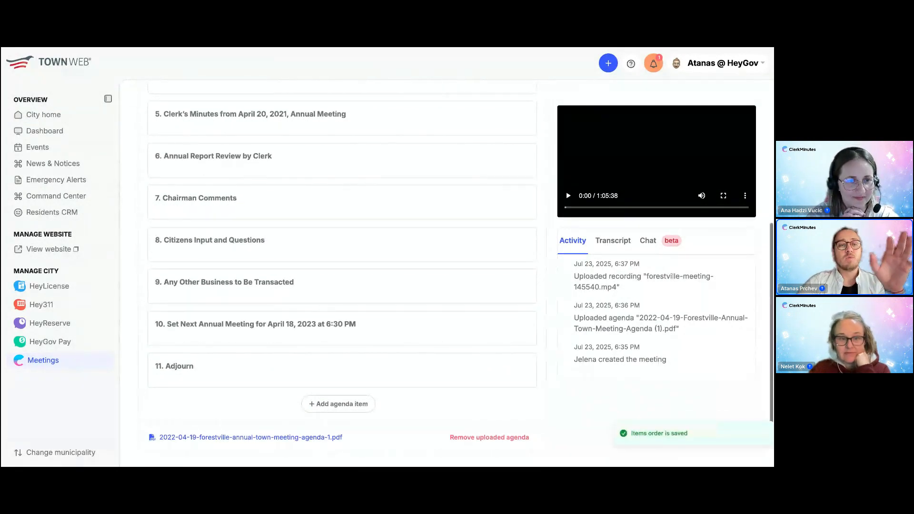
pyautogui.scroll(5, 342, 273)
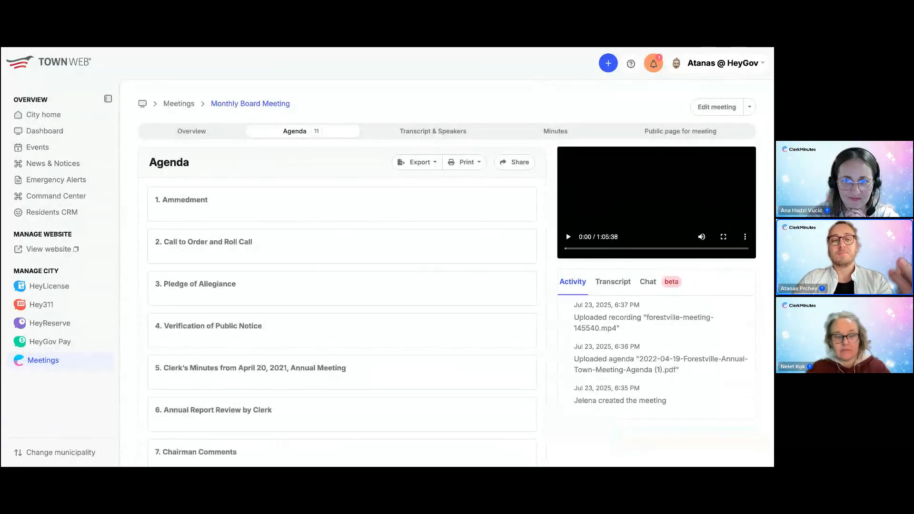
pyautogui.moveTo(142, 200); pyautogui.dragTo(143, 281)
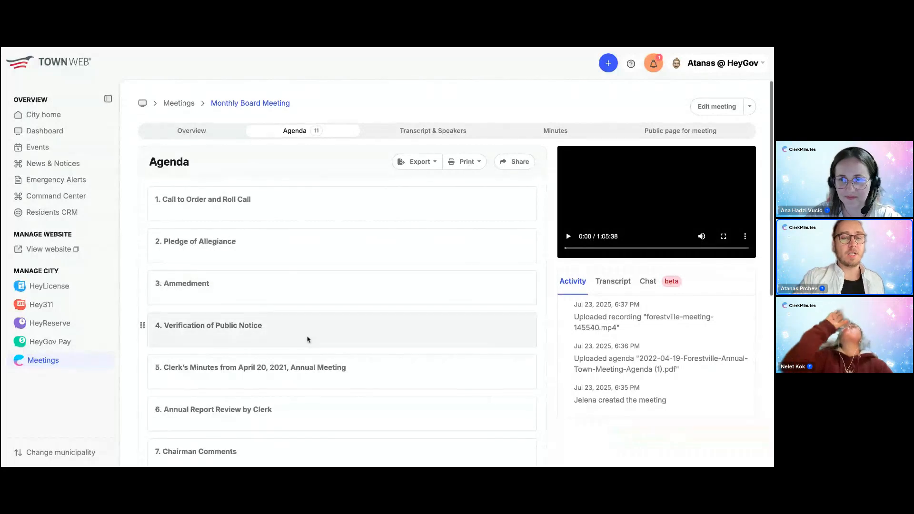
pyautogui.scroll(-6, 307, 339)
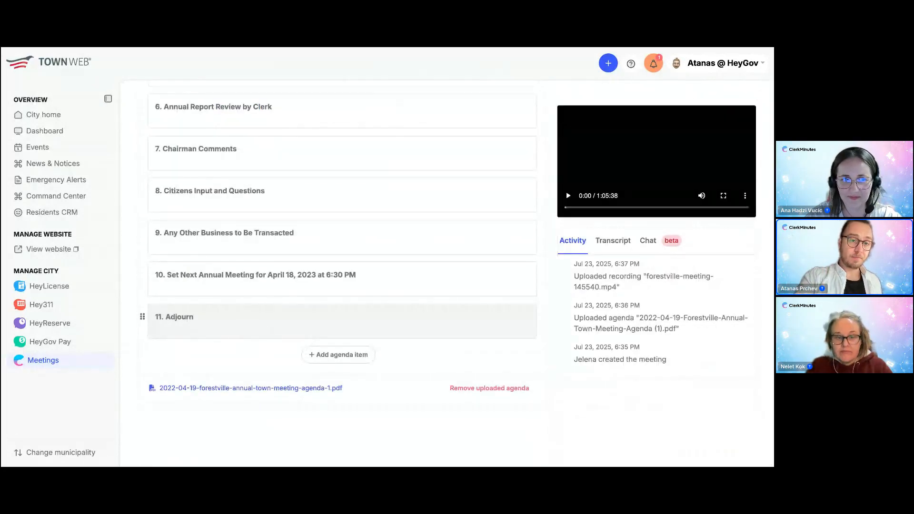
pyautogui.scroll(6, 334, 321)
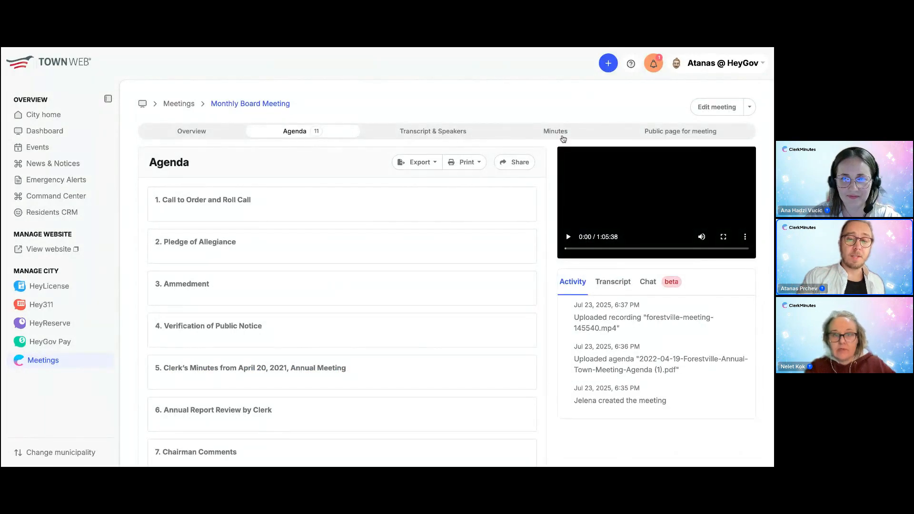
# Open the Monthly Board Meeting's minutes and show the customization settings for re-generating them
pyautogui.click(556, 133)
pyautogui.scroll(-9, 450, 297)
pyautogui.scroll(-10, 450, 297)
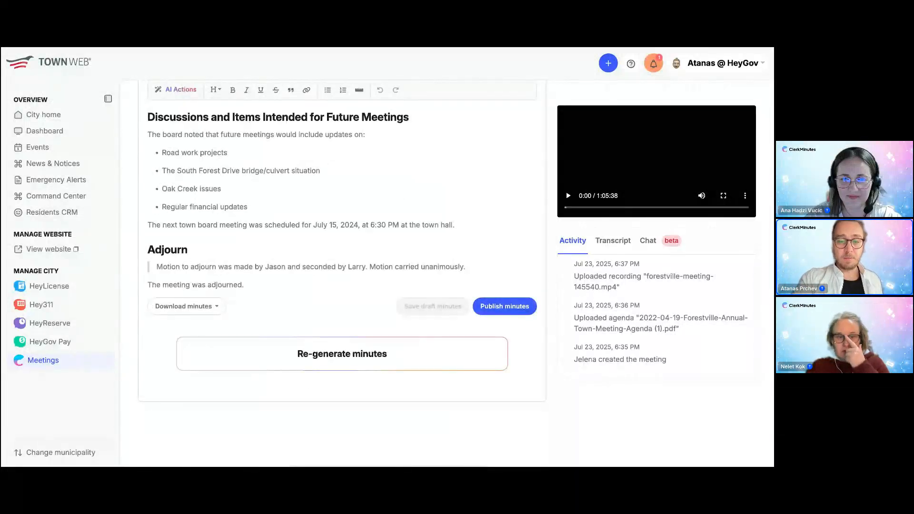
pyautogui.click(373, 351)
pyautogui.scroll(-3, 395, 345)
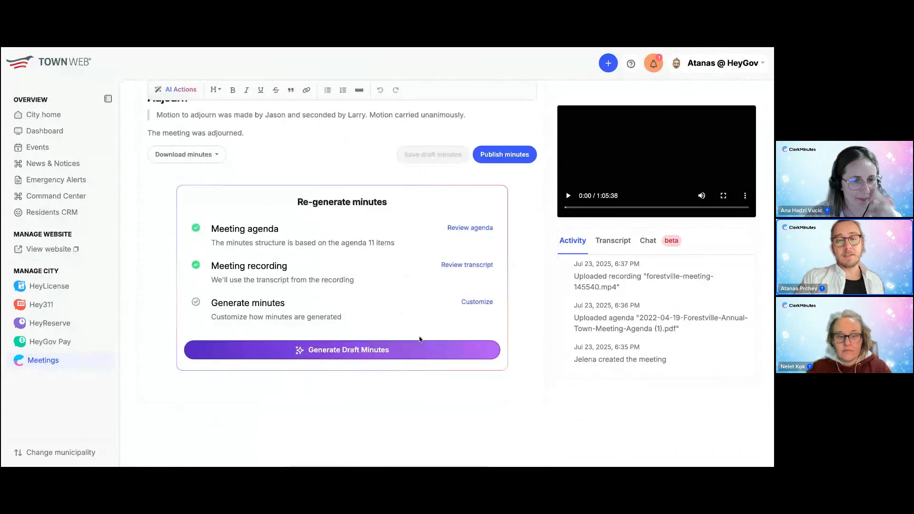
pyautogui.click(478, 302)
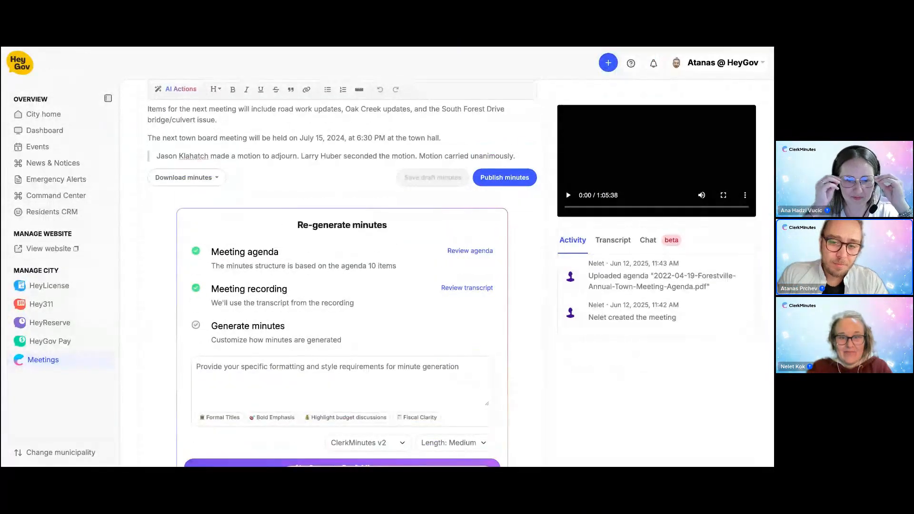
# Choose ClerkMinutes v1 as the generator version in the test meeting's re-generate minutes settings
pyautogui.scroll(-3, 314, 156)
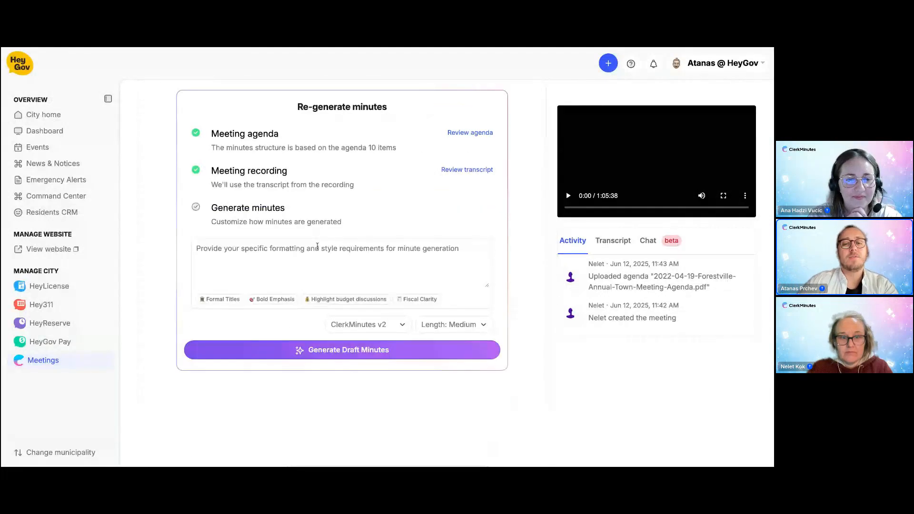
pyautogui.click(324, 262)
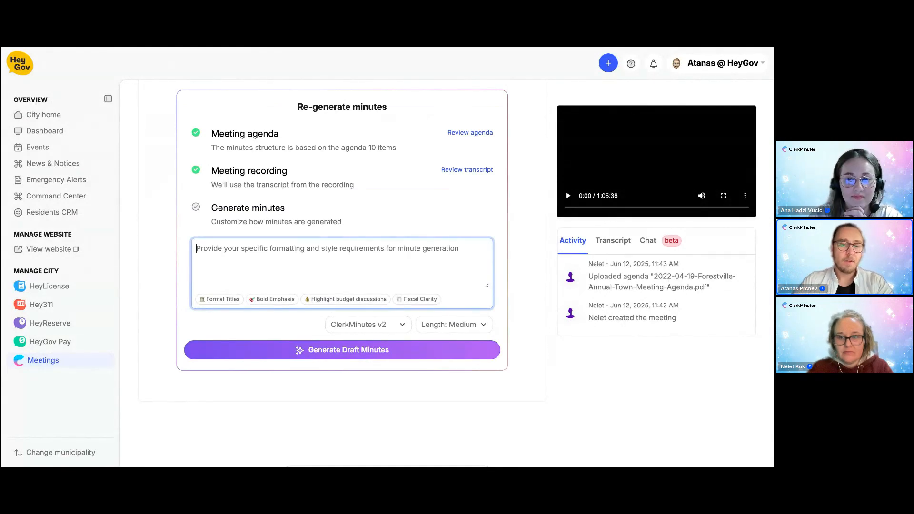
pyautogui.click(348, 325)
pyautogui.click(358, 318)
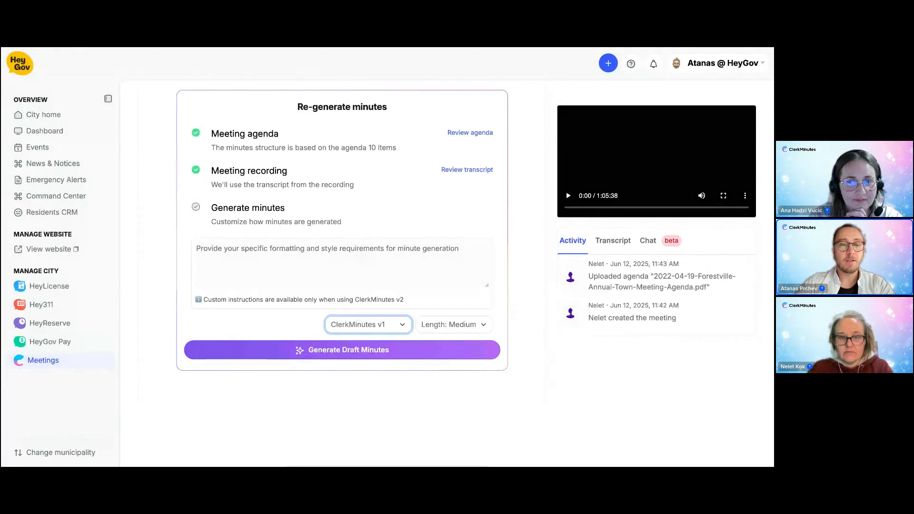
# Examine the test meeting's existing minutes and its agenda items through to Adjourn
pyautogui.scroll(1, 357, 318)
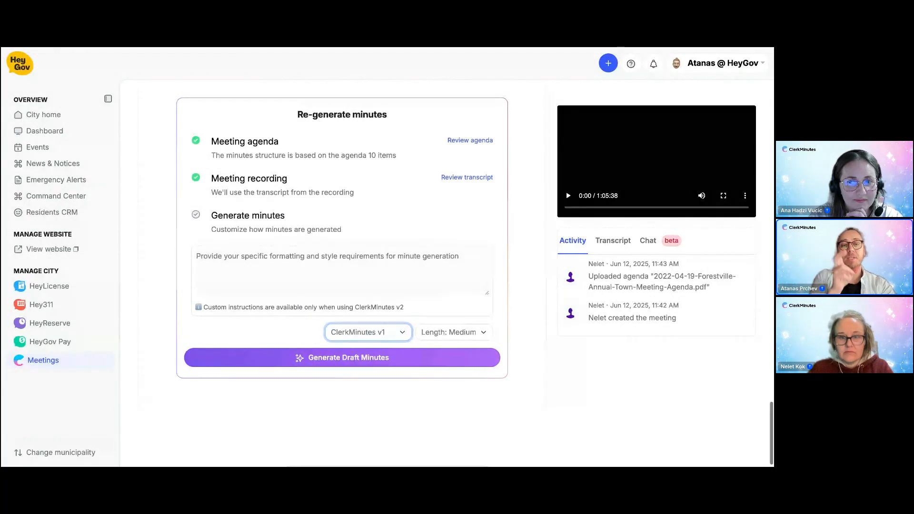
pyautogui.scroll(10, 342, 273)
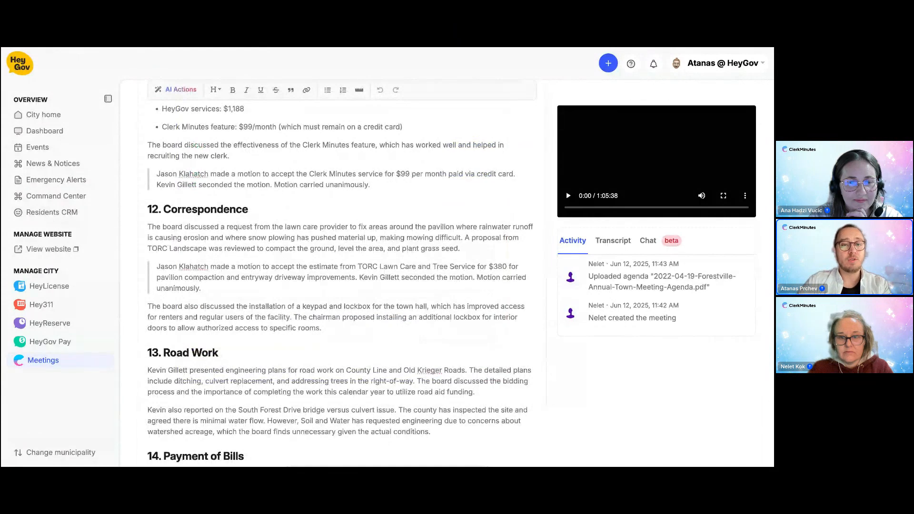
pyautogui.scroll(10, 342, 272)
pyautogui.click(309, 133)
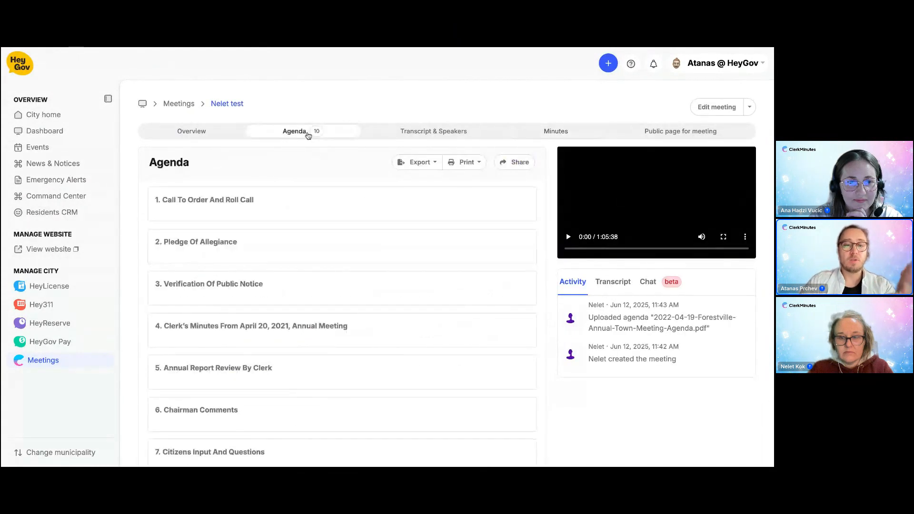
pyautogui.scroll(-5, 320, 310)
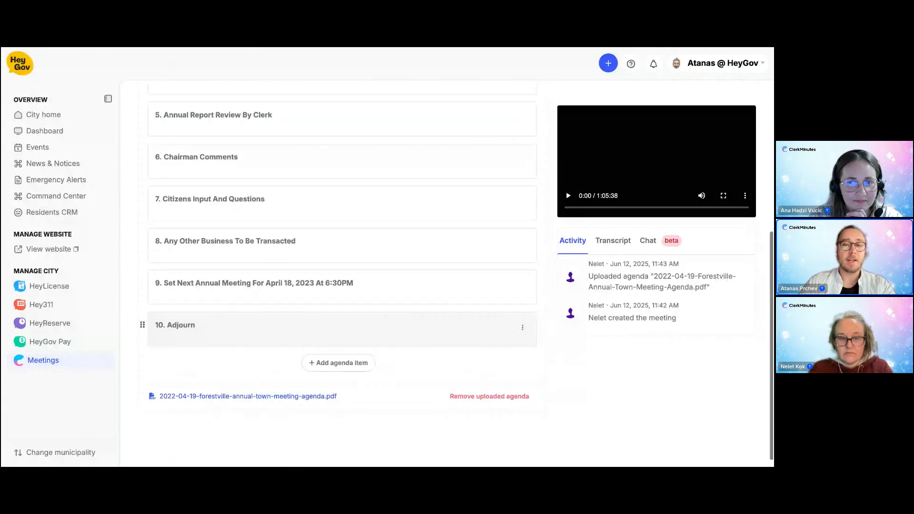
pyautogui.scroll(5, 342, 273)
# Return to the test meeting's minutes and review their numbered headings and the re-generation settings with ClerkMinutes v2 selected
pyautogui.click(555, 131)
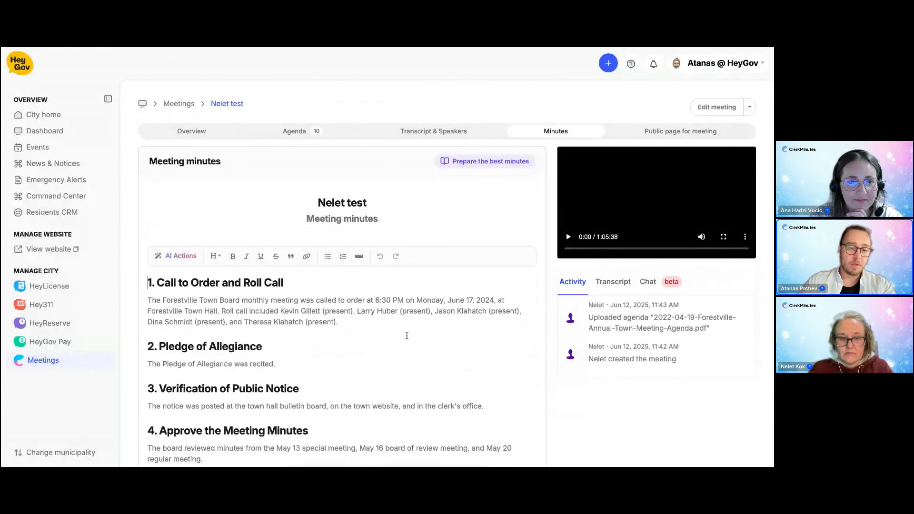
pyautogui.scroll(-15, 402, 342)
pyautogui.click(387, 353)
pyautogui.scroll(-3, 371, 362)
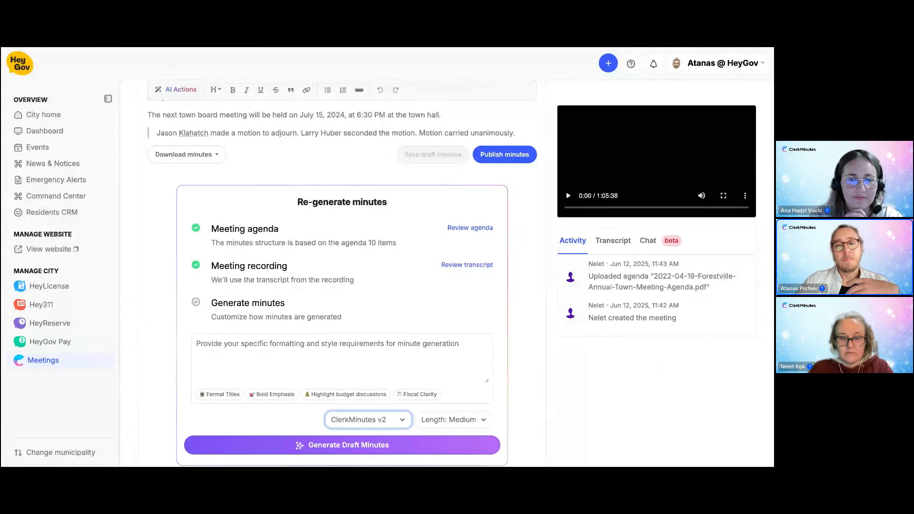
pyautogui.scroll(15, 371, 290)
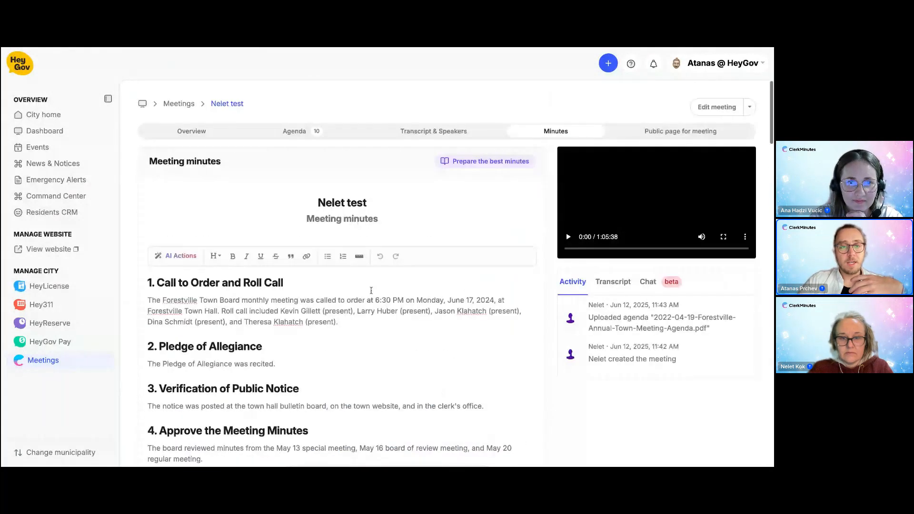
# Check the test meeting's agenda items against its minutes and open the customization settings for re-generating the minutes
pyautogui.click(295, 131)
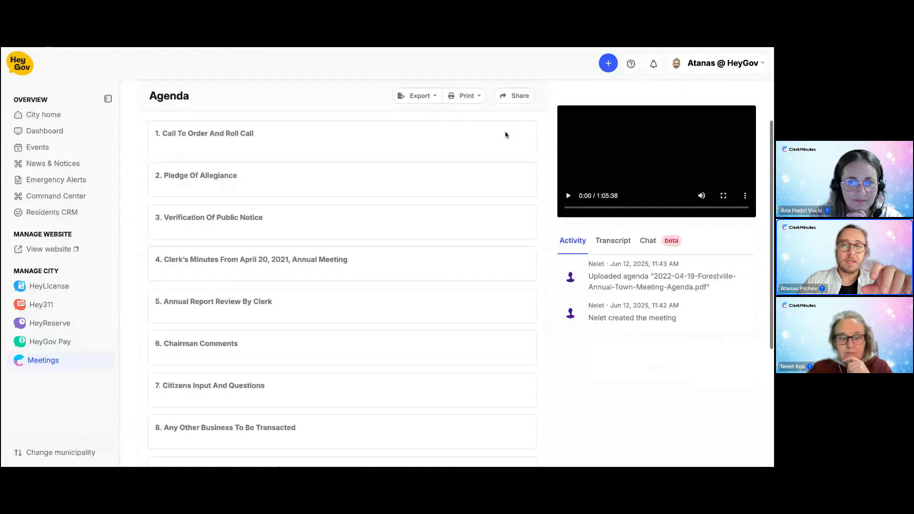
pyautogui.click(552, 136)
pyautogui.scroll(-20, 400, 340)
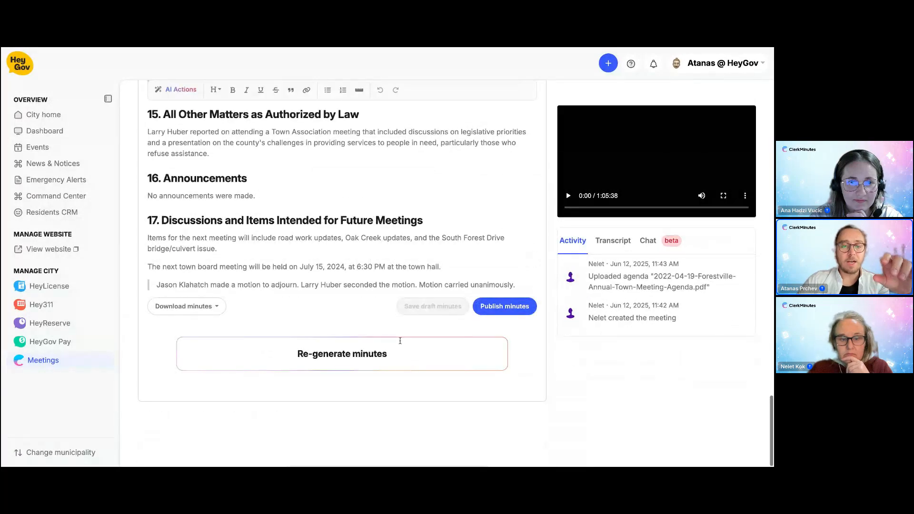
pyautogui.click(396, 366)
pyautogui.scroll(-3, 428, 333)
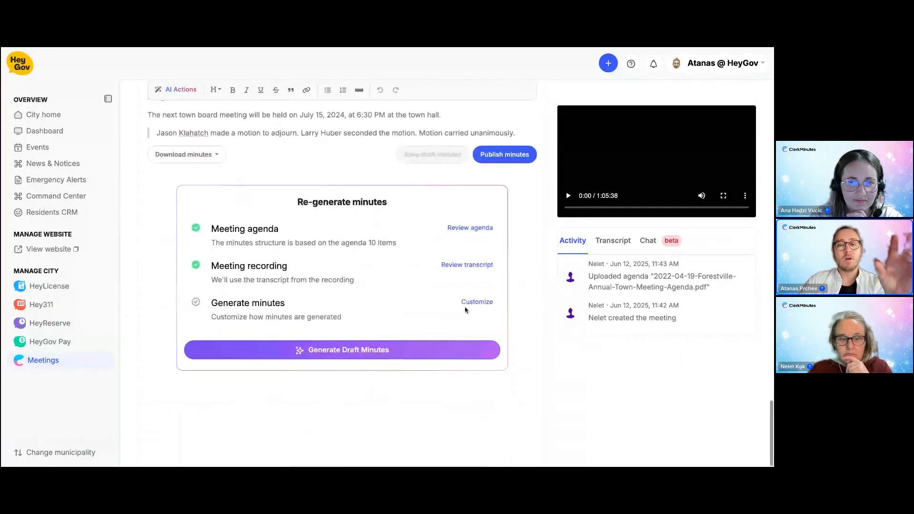
pyautogui.click(476, 302)
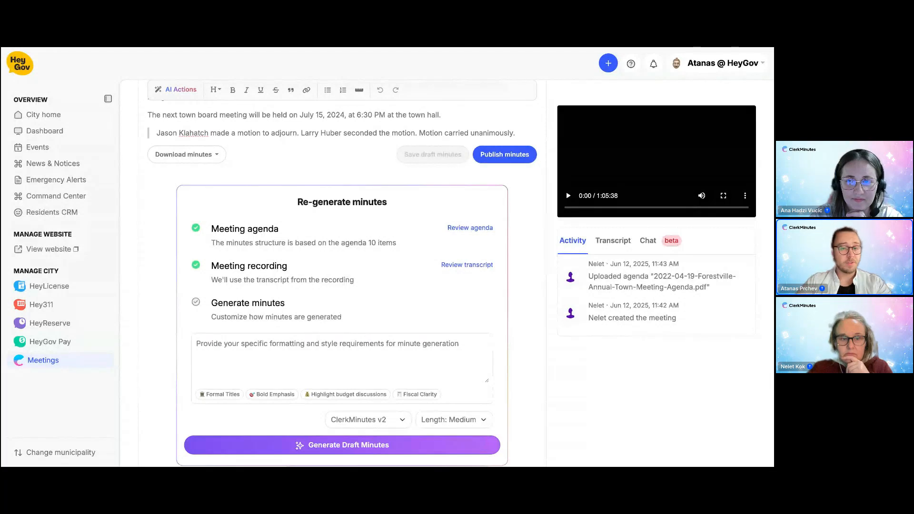
# Examine sections 15 to 17 at the end of the test meeting's existing minutes, selecting their text
pyautogui.scroll(1, 342, 286)
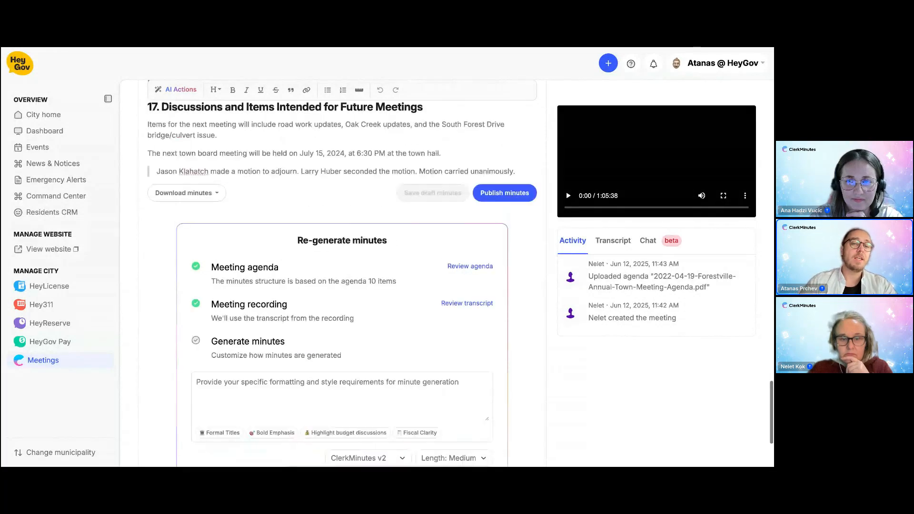
pyautogui.scroll(3, 486, 295)
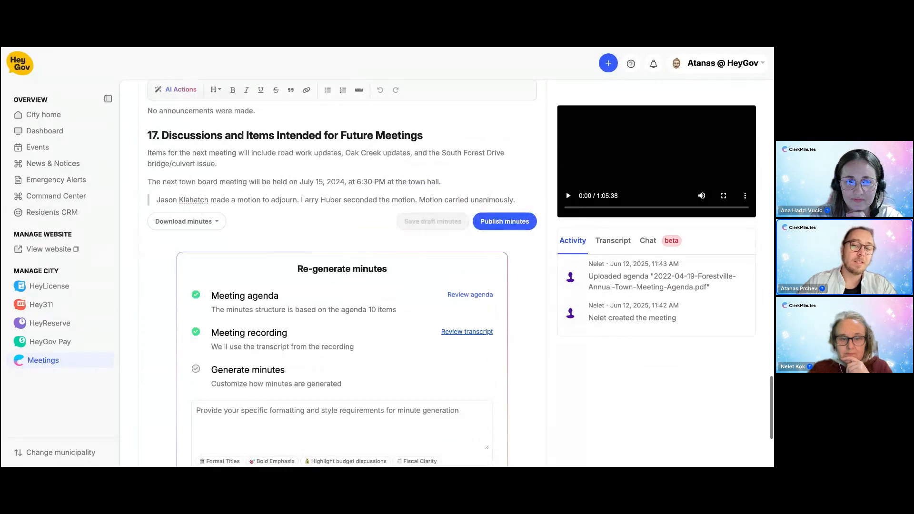
pyautogui.moveTo(517, 301); pyautogui.dragTo(135, 126)
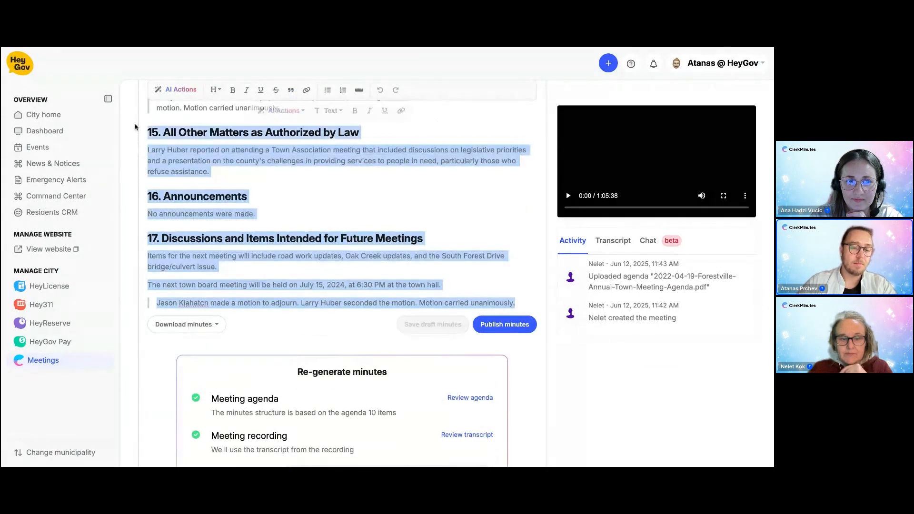
pyautogui.scroll(-4, 250, 177)
pyautogui.scroll(-2, 251, 177)
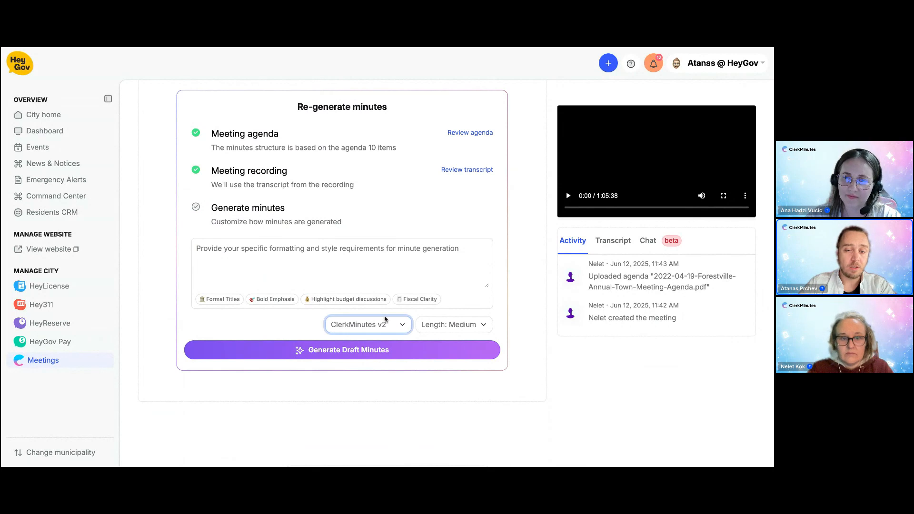
# Switch the generator version to ClerkMinutes v1 and back to ClerkMinutes v2 in the re-generate settings
pyautogui.click(385, 336)
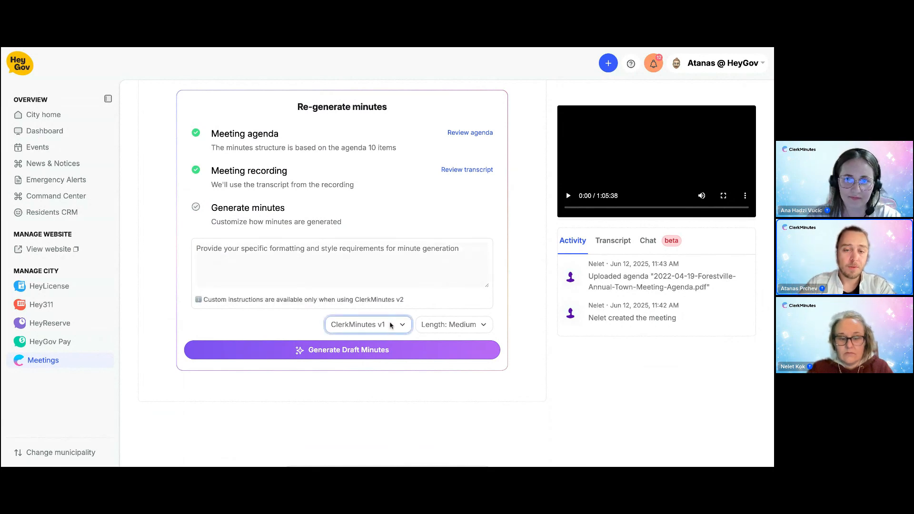
pyautogui.click(390, 325)
pyautogui.click(401, 280)
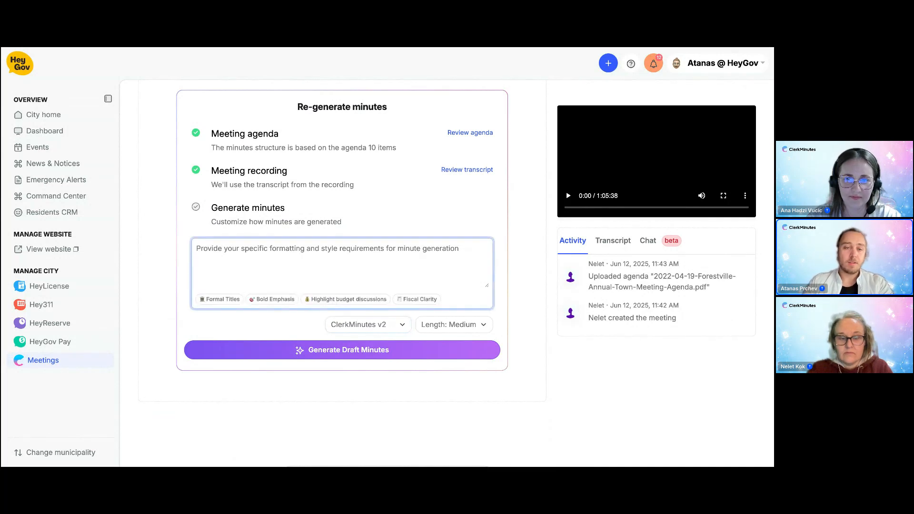
# Start generating draft minutes with the suggested Formal Titles instruction and stop the generation
pyautogui.click(240, 300)
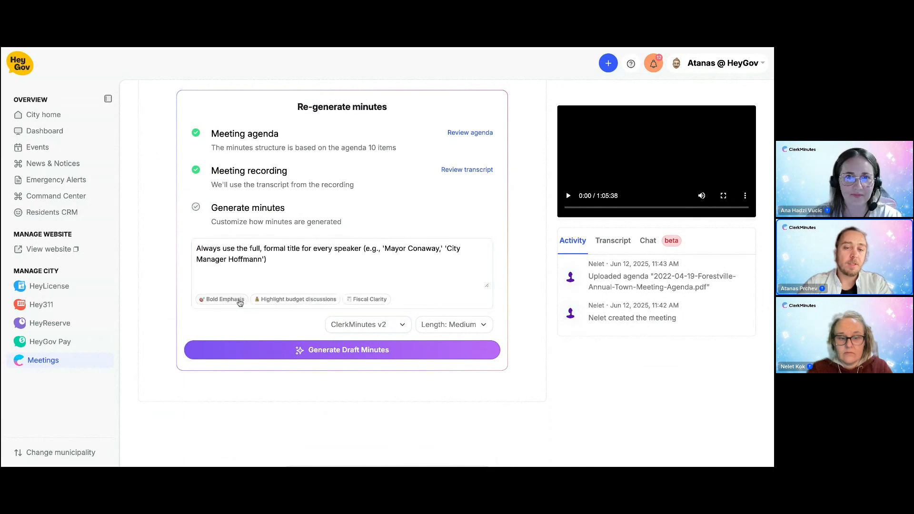
pyautogui.click(300, 356)
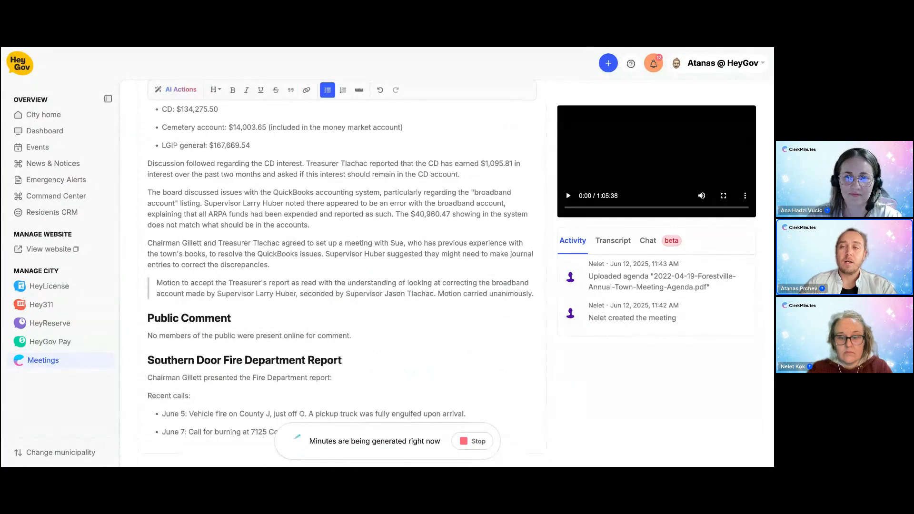
pyautogui.click(477, 441)
# Replace the custom instruction with "Please include Public Comments and add the names of the residents - lean into this" and generate draft minutes
pyautogui.click(389, 326)
pyautogui.hotkey('ctrl', 'a')
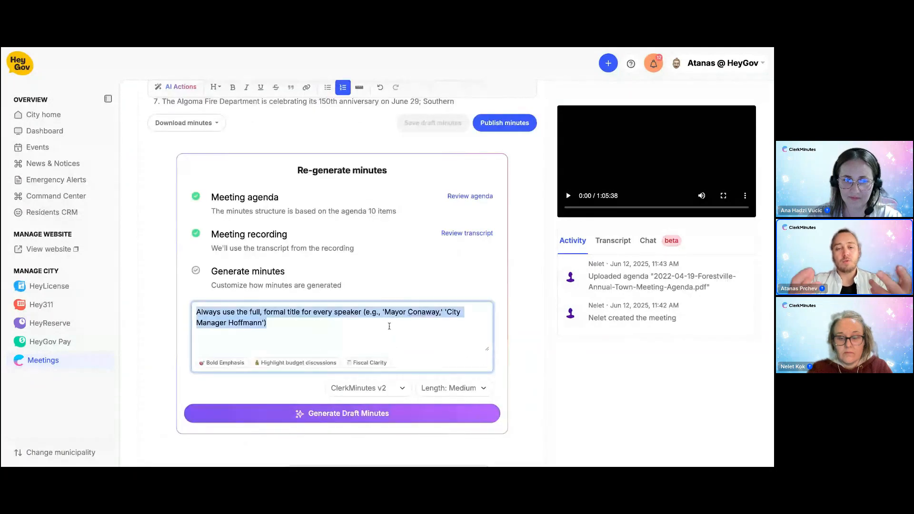
pyautogui.write('Wri')
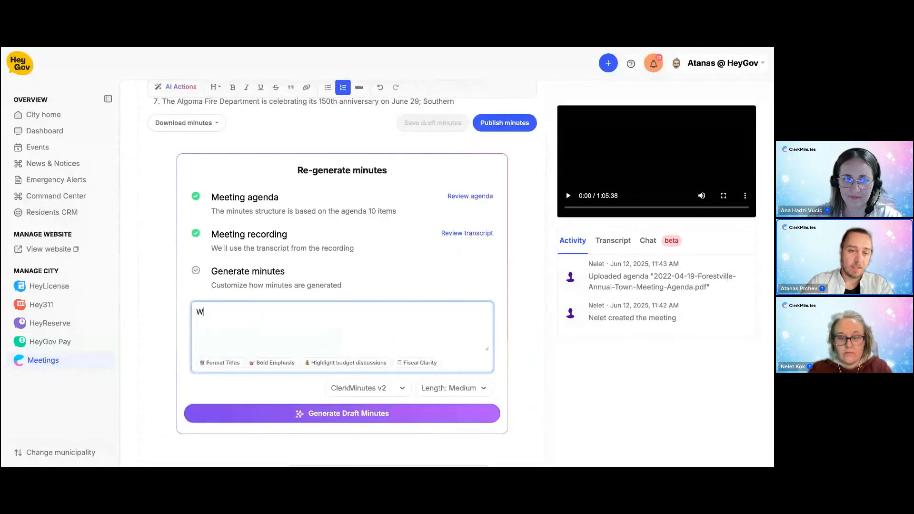
pyautogui.press('BackSpace')
pyautogui.press('BackSpace')
pyautogui.press('BackSpace')
pyautogui.write('Ple')
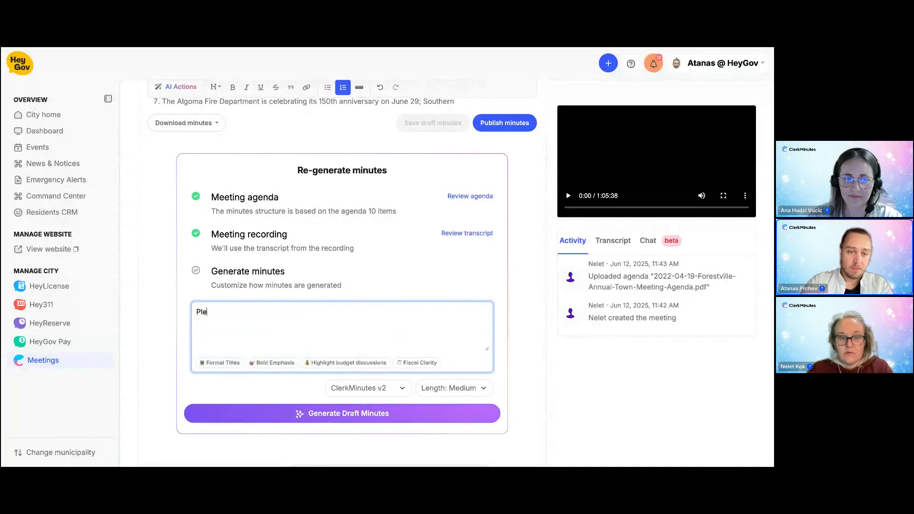
pyautogui.write('ase include')
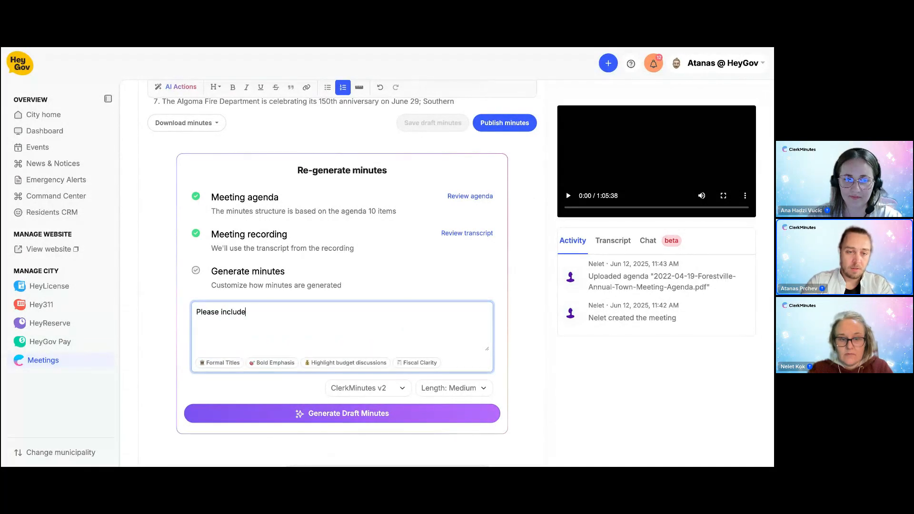
pyautogui.write(' Pub')
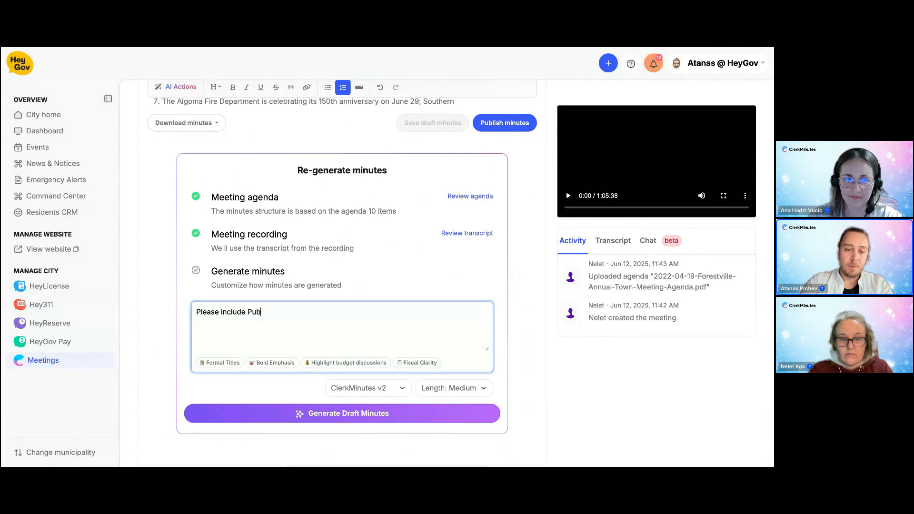
pyautogui.write('lic Comments and ')
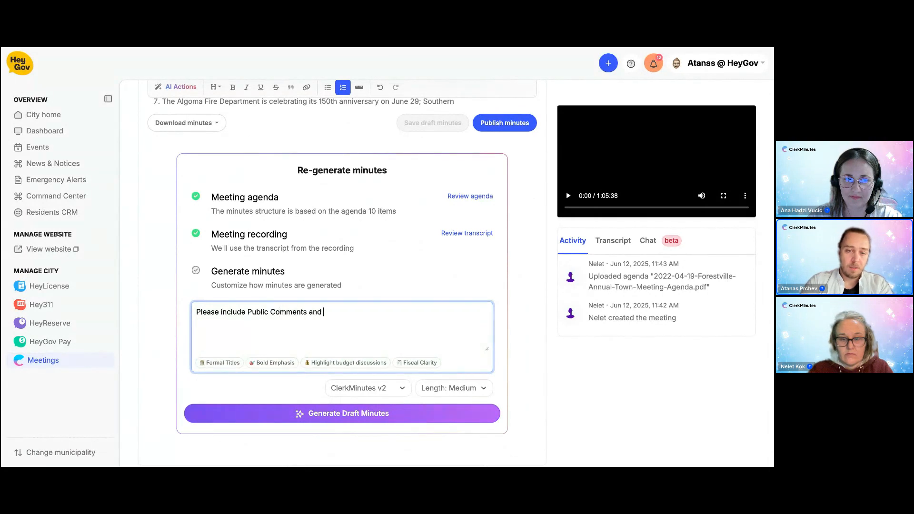
pyautogui.write('add the names o')
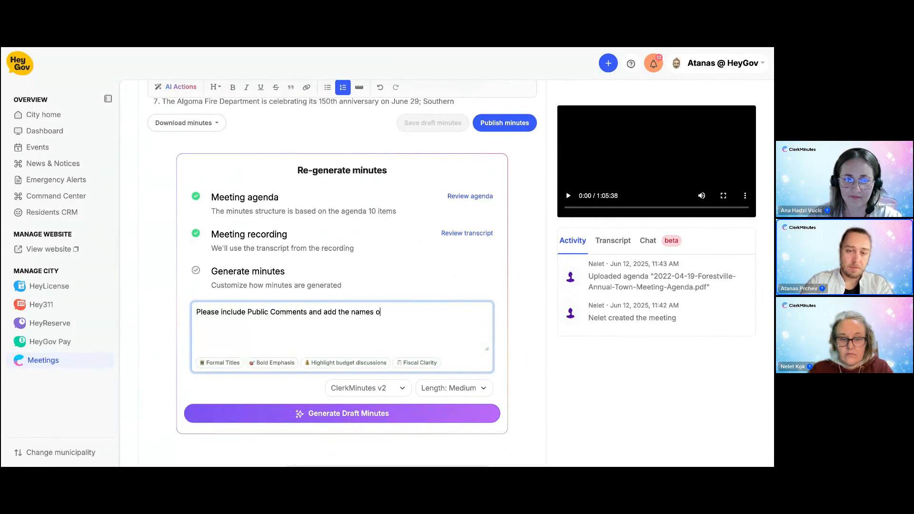
pyautogui.write('f the residents ')
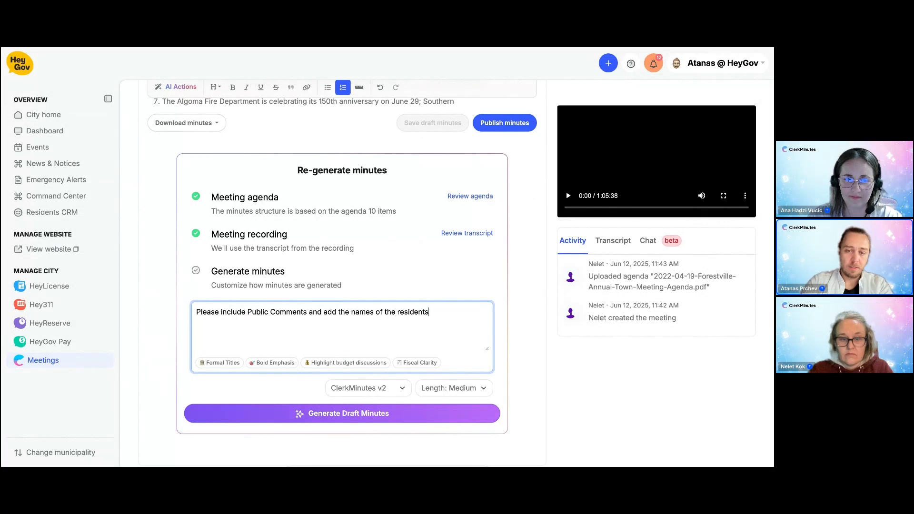
pyautogui.write('- lean into this')
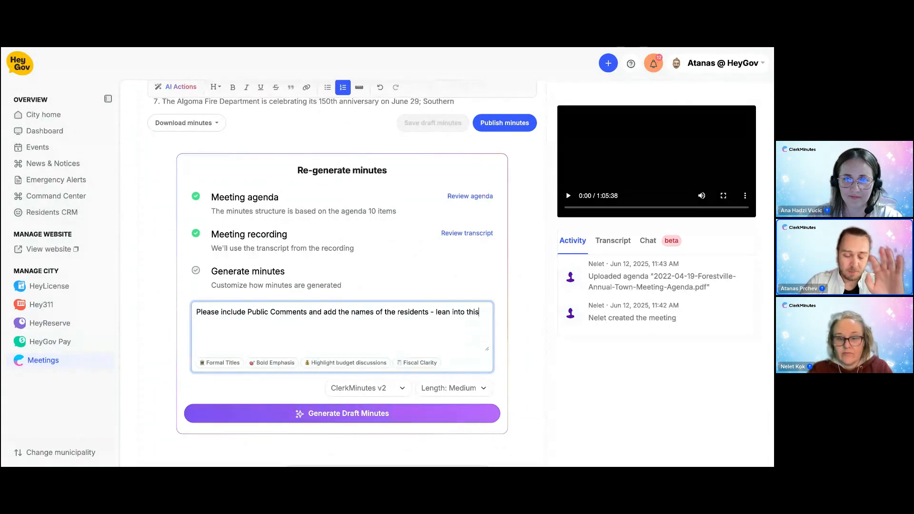
pyautogui.click(380, 414)
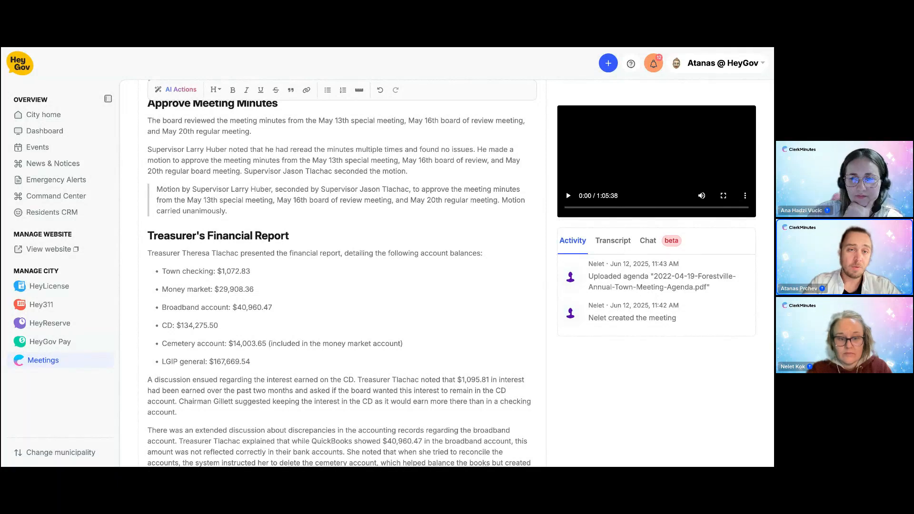
# Reopen the re-generate settings below the new minutes and clear the custom instruction
pyautogui.scroll(-1, 342, 283)
pyautogui.scroll(-15, 328, 272)
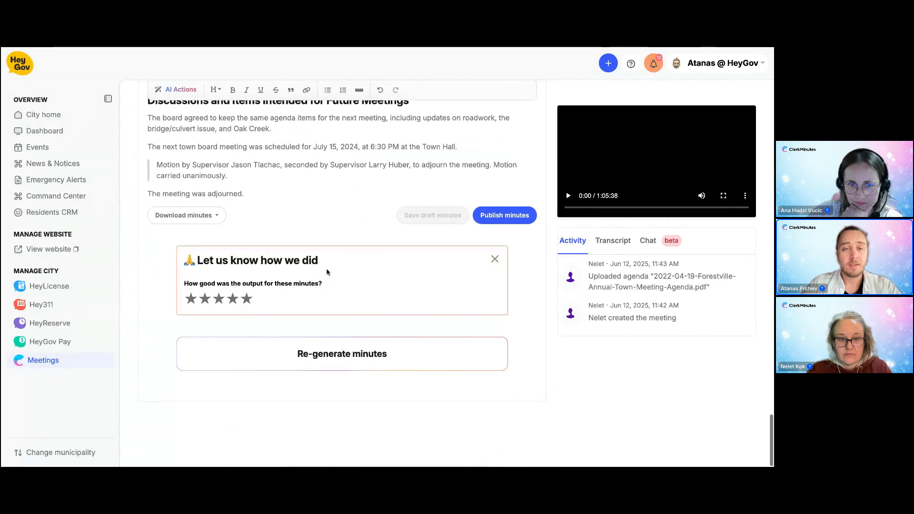
pyautogui.click(366, 362)
pyautogui.scroll(-1, 365, 363)
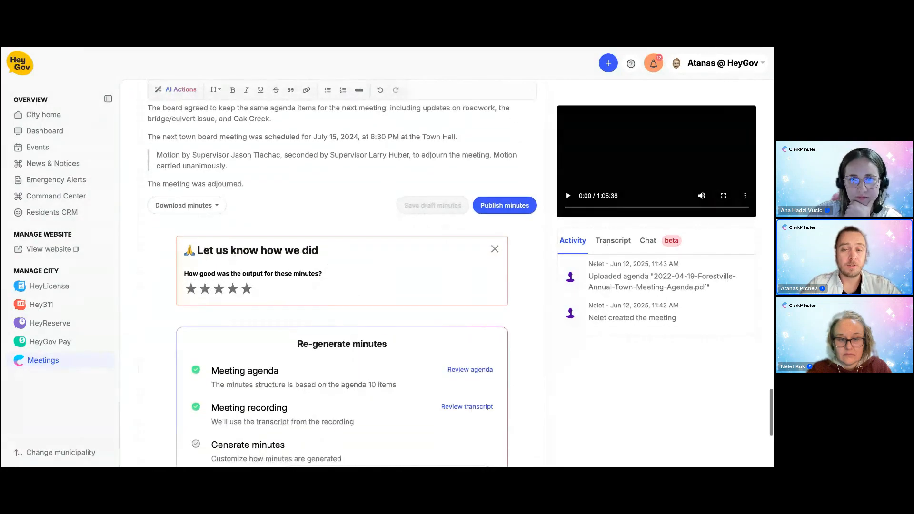
pyautogui.scroll(-5, 514, 328)
pyautogui.tripleClick(475, 248)
pyautogui.press('BackSpace')
pyautogui.click(406, 188)
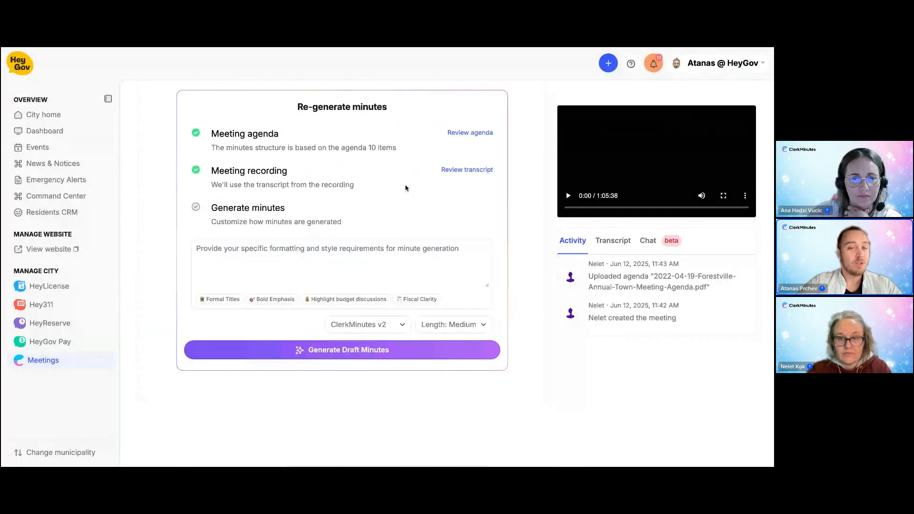
# Examine the test meeting's transcript and the speakers assigned to its segments, down to the 10:22 segment
pyautogui.scroll(20, 406, 188)
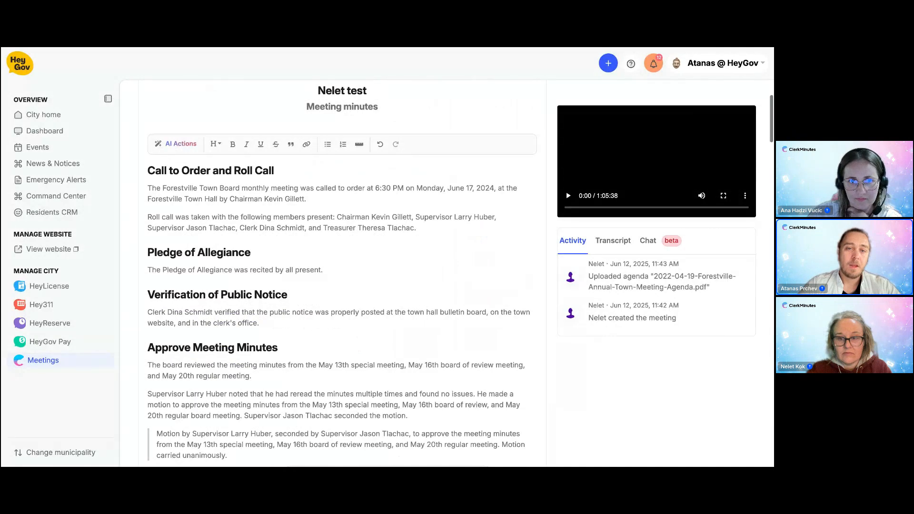
pyautogui.scroll(2, 431, 136)
pyautogui.click(431, 135)
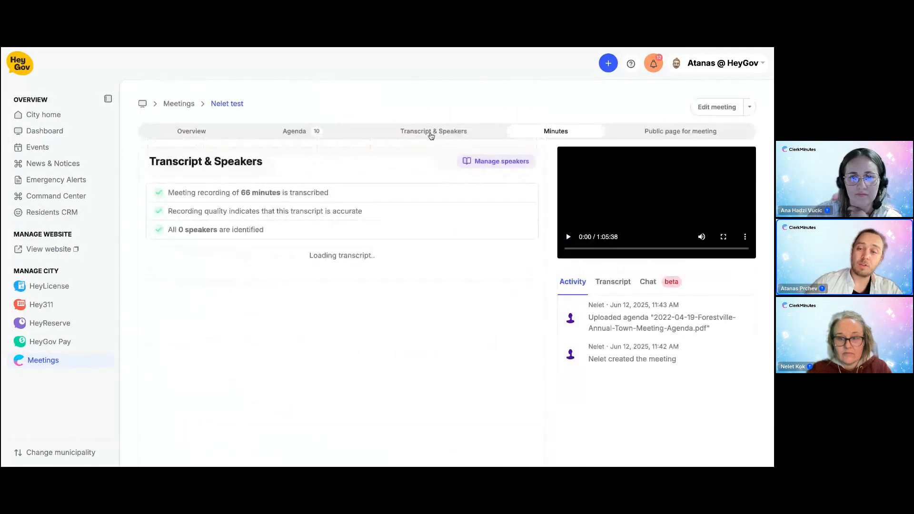
pyautogui.scroll(-10, 295, 324)
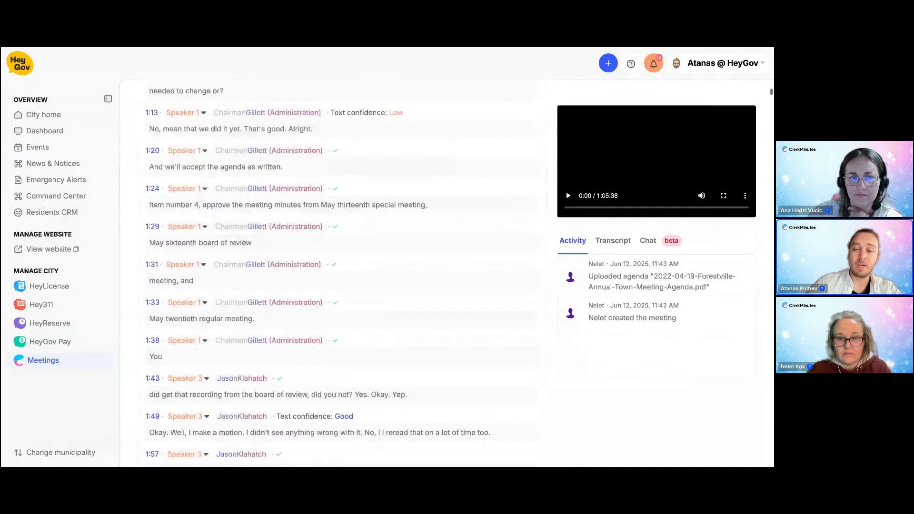
pyautogui.scroll(-5, 367, 386)
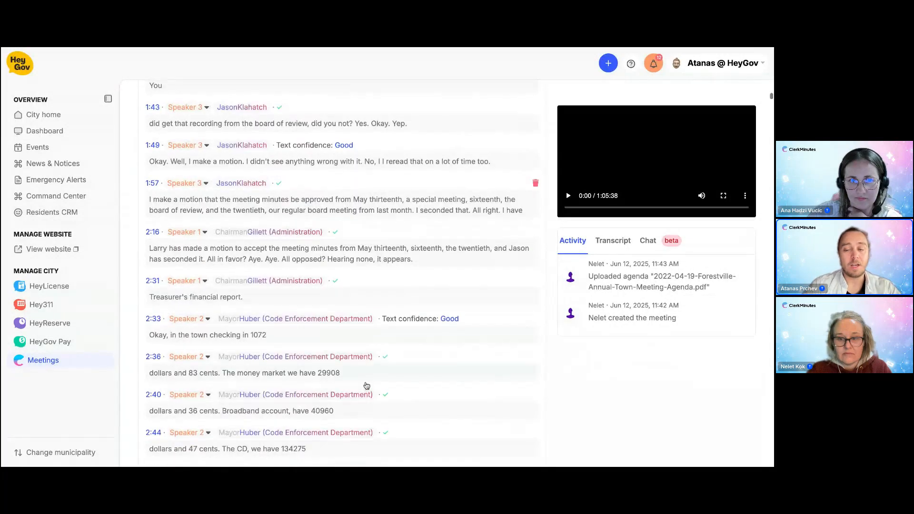
pyautogui.scroll(-1, 366, 386)
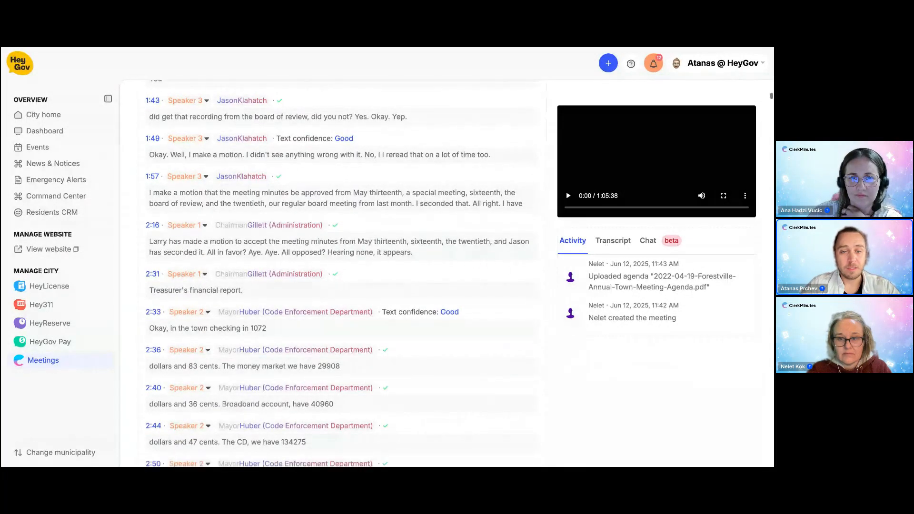
pyautogui.scroll(-6, 366, 386)
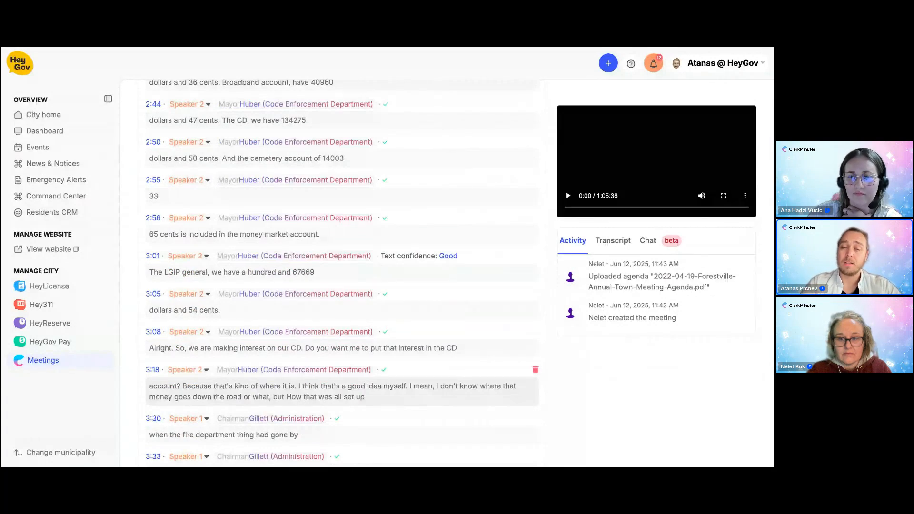
pyautogui.scroll(-15, 366, 386)
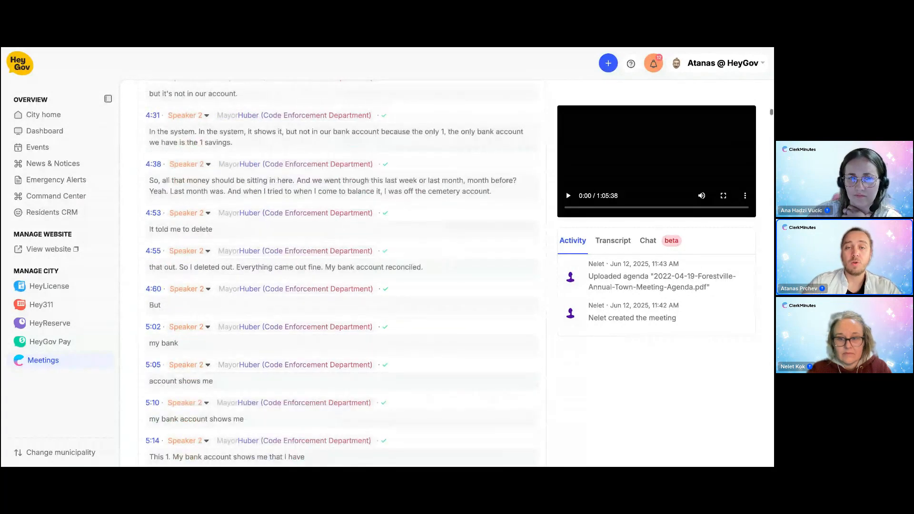
pyautogui.scroll(-20, 343, 274)
pyautogui.scroll(-1, 343, 274)
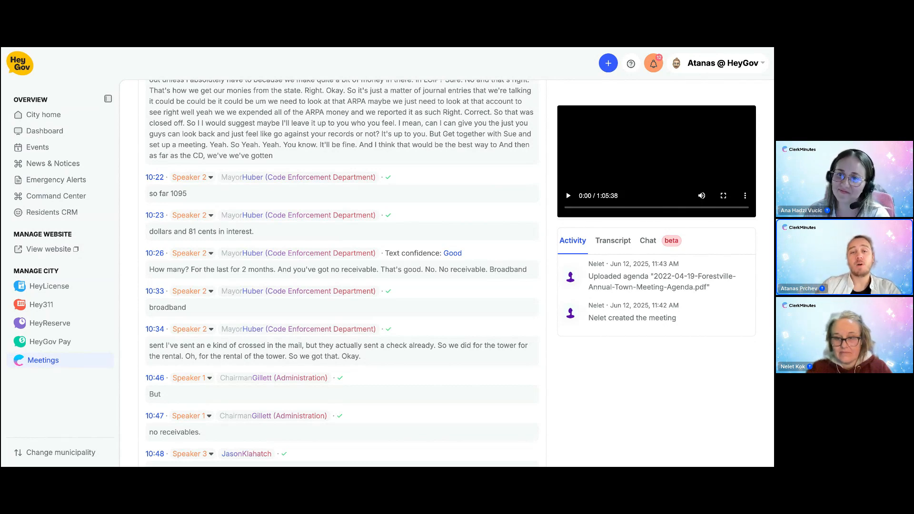
# Open the speaker choices for the 10:22 segment and collapse the Administration, [TEST] BOARD, Animal Health, Billing Standard acc and Building Department groups
pyautogui.click(210, 179)
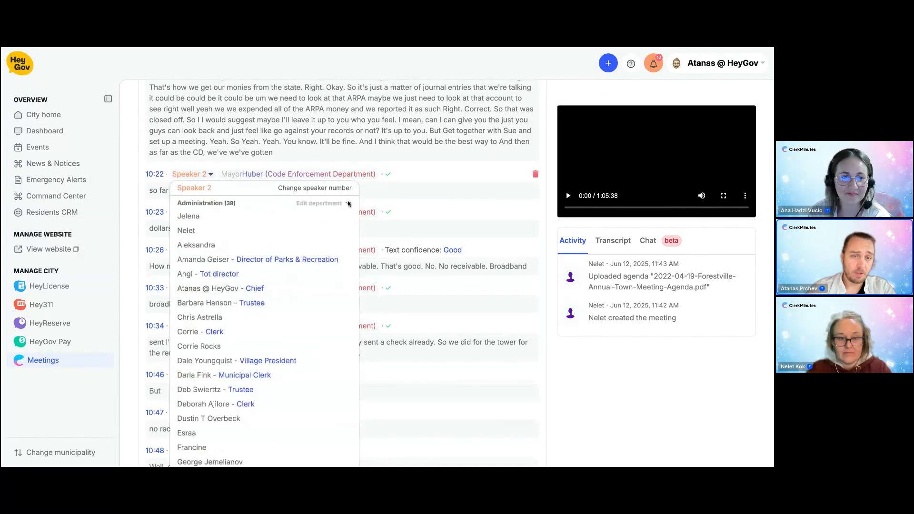
pyautogui.click(349, 204)
pyautogui.click(349, 218)
pyautogui.click(349, 233)
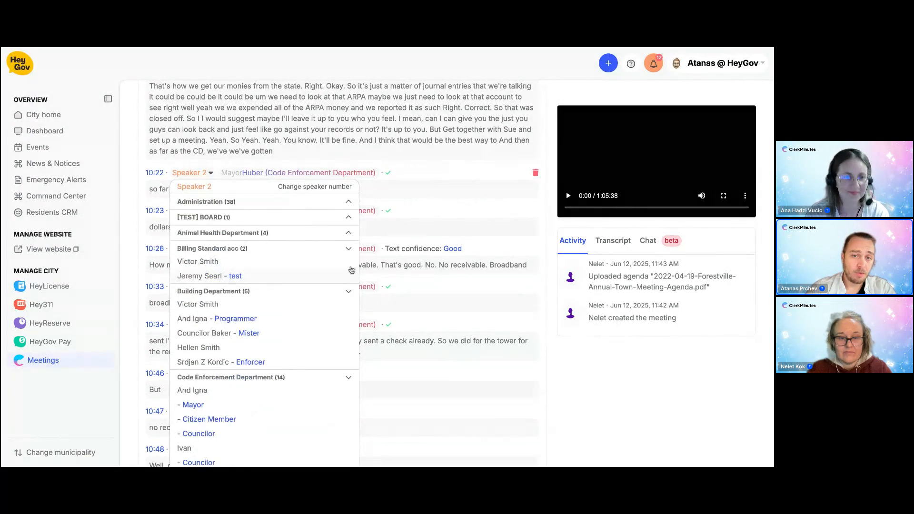
pyautogui.click(349, 249)
pyautogui.click(349, 264)
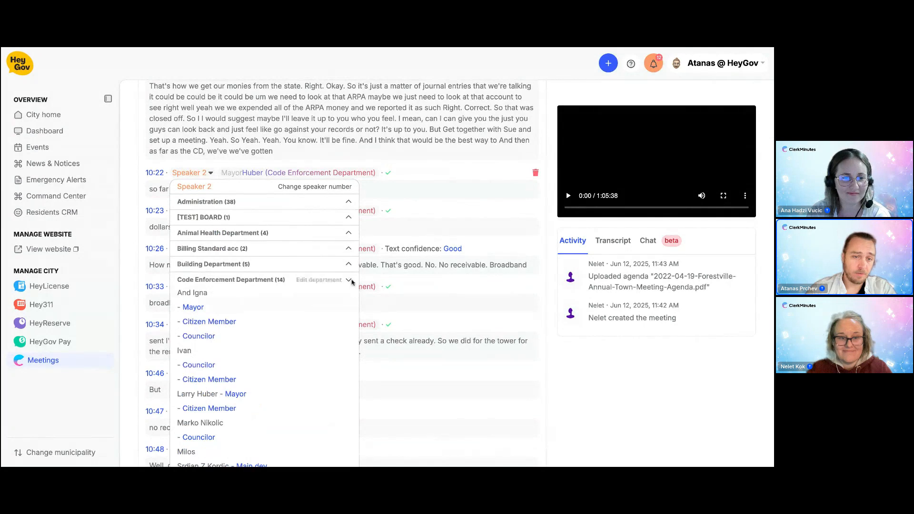
# Collapse the Code Enforcement, Fire Department, Health Board, Parks & Rec and Road & Safety groups in the speaker choices
pyautogui.scroll(-3, 351, 281)
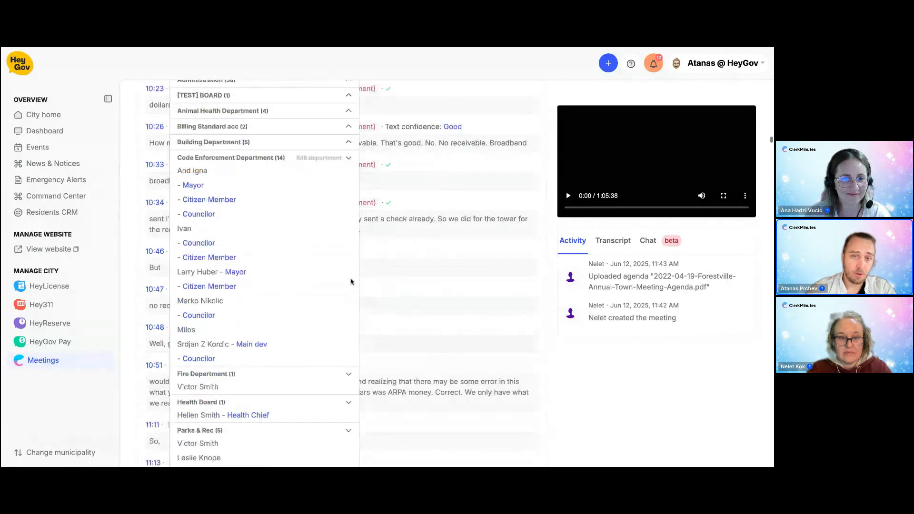
pyautogui.click(349, 158)
pyautogui.click(349, 174)
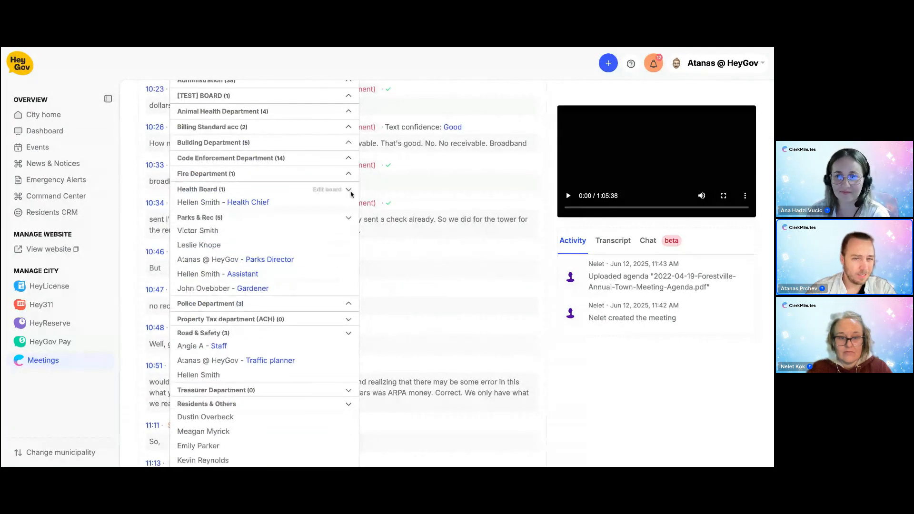
pyautogui.click(350, 190)
pyautogui.click(349, 205)
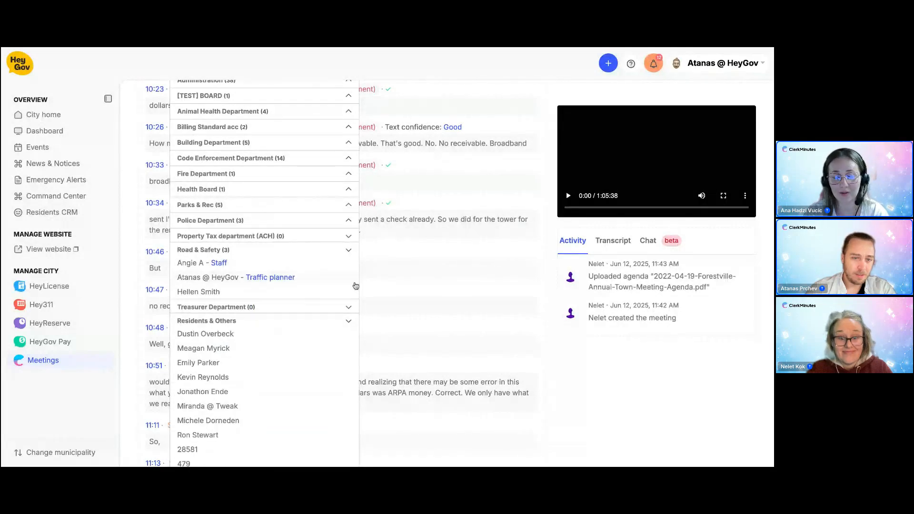
pyautogui.click(349, 251)
# Review the Residents & Others speakers down to the add-speaker option and toggle that group's expansion
pyautogui.scroll(-5, 338, 327)
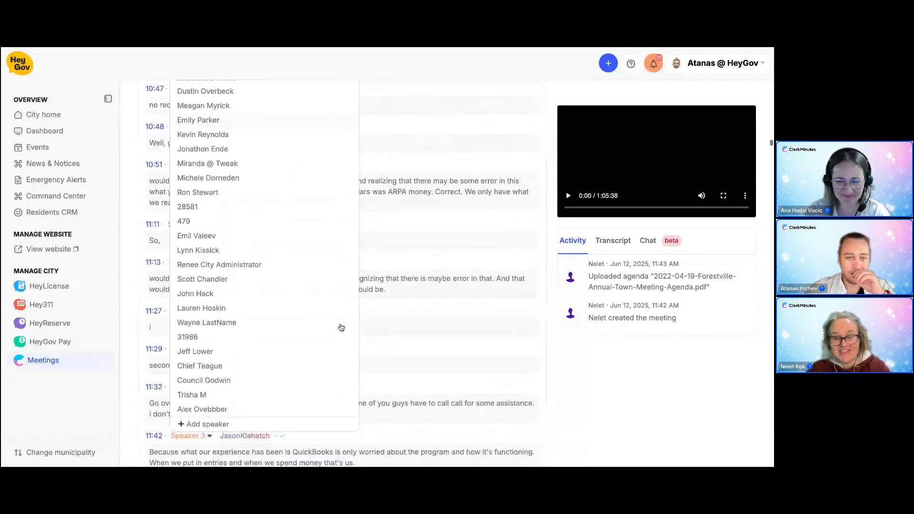
pyautogui.scroll(2, 341, 328)
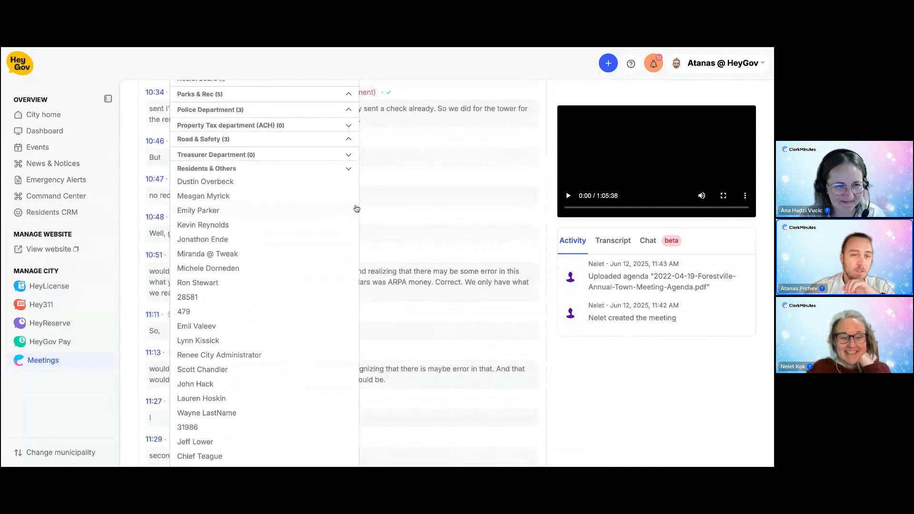
pyautogui.click(352, 169)
pyautogui.click(351, 170)
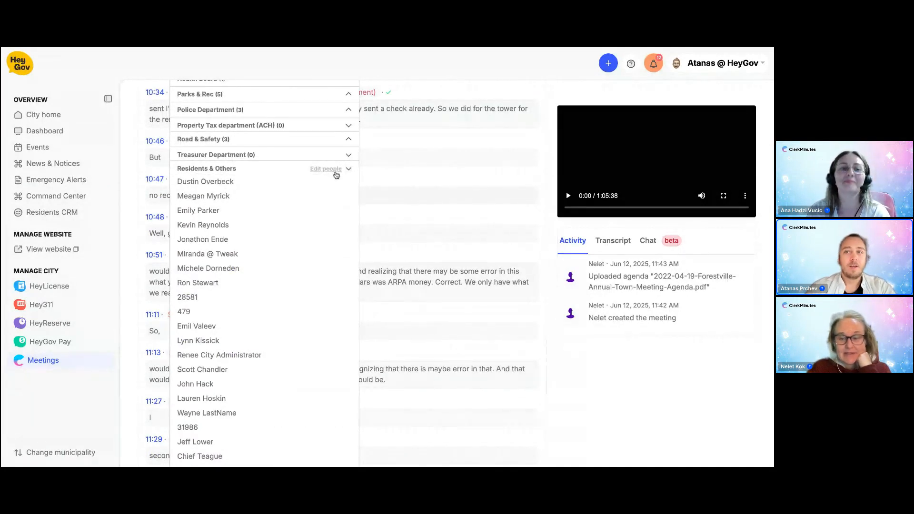
# Open people editing for the Residents & Others group and examine the Citizens CRM list with its people, roles and departments
pyautogui.click(336, 174)
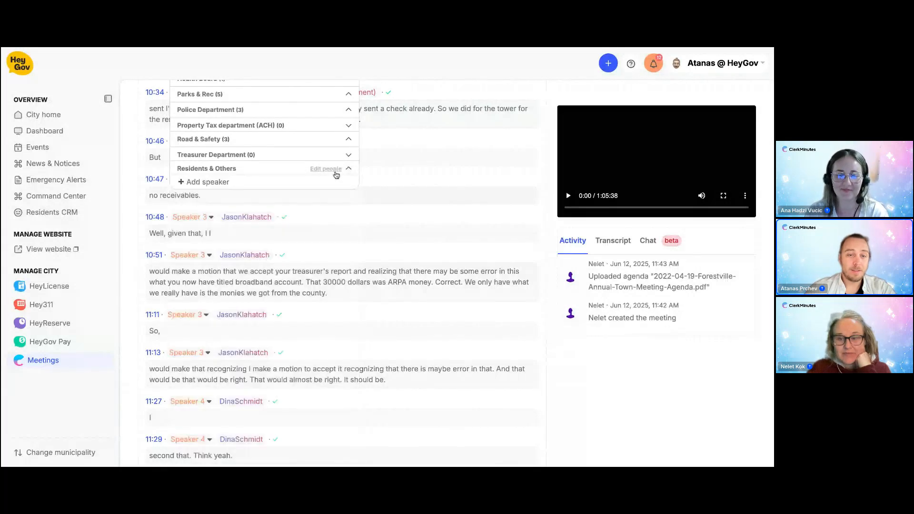
pyautogui.click(336, 174)
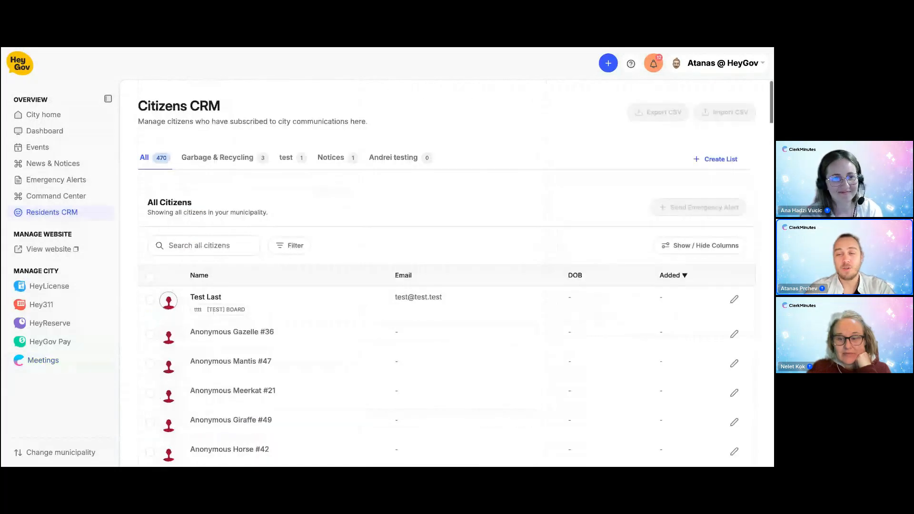
pyautogui.scroll(-2, 447, 285)
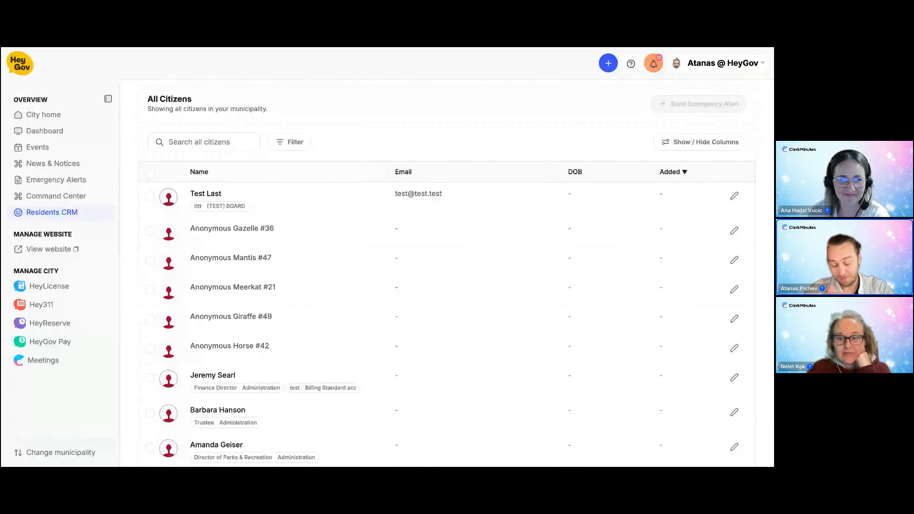
pyautogui.scroll(-3, 446, 286)
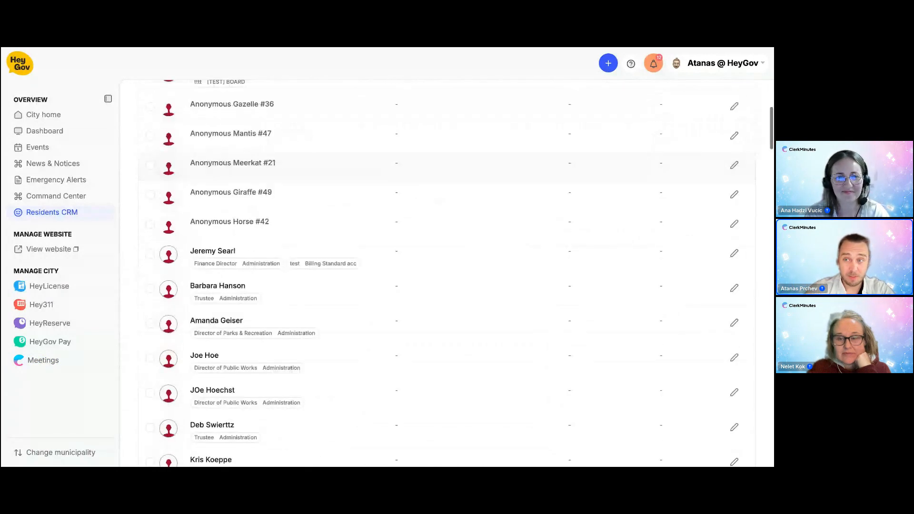
pyautogui.scroll(-4, 447, 165)
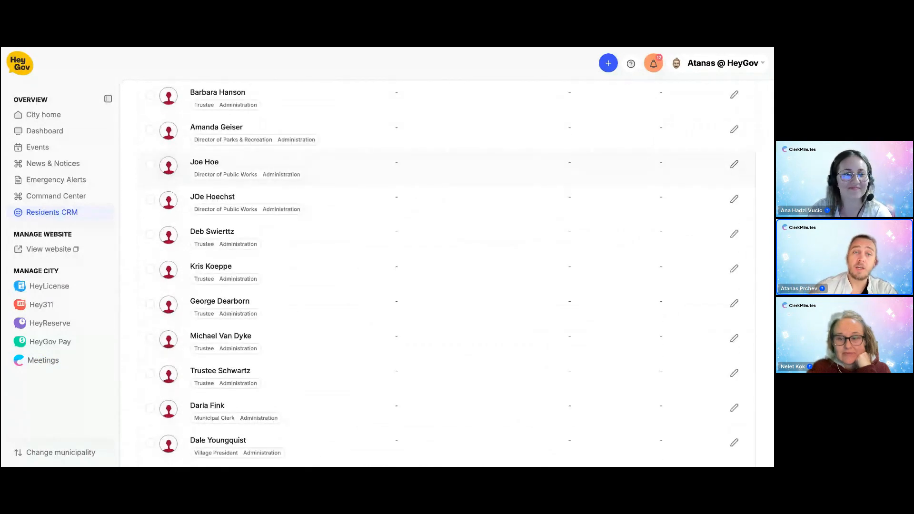
pyautogui.scroll(-9, 446, 276)
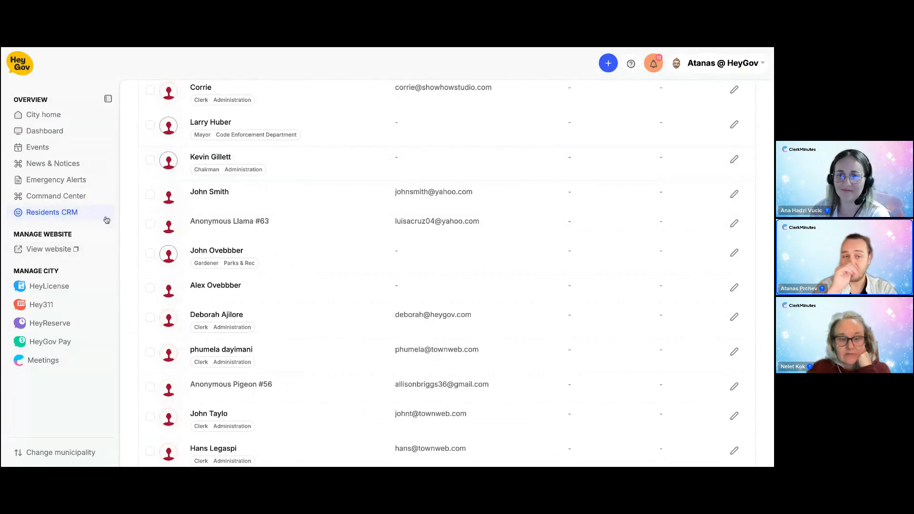
pyautogui.scroll(-1, 420, 229)
pyautogui.scroll(-15, 420, 228)
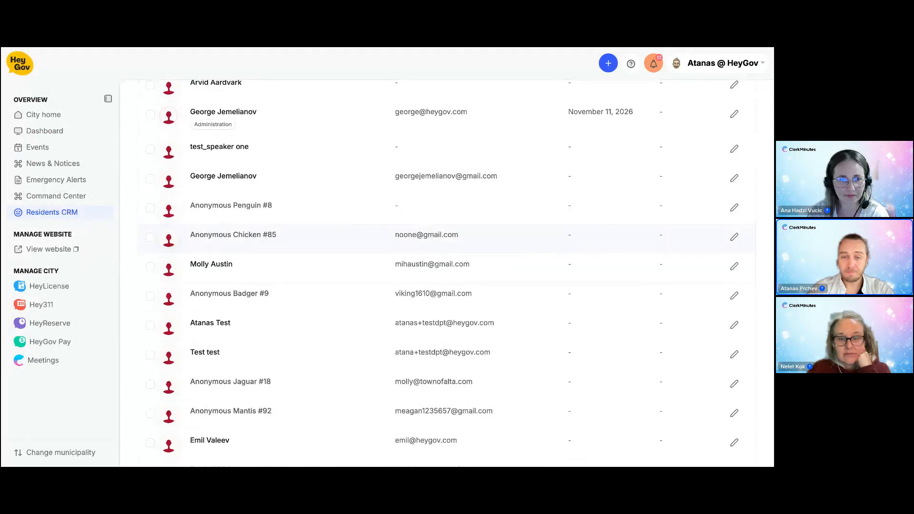
pyautogui.scroll(-10, 420, 229)
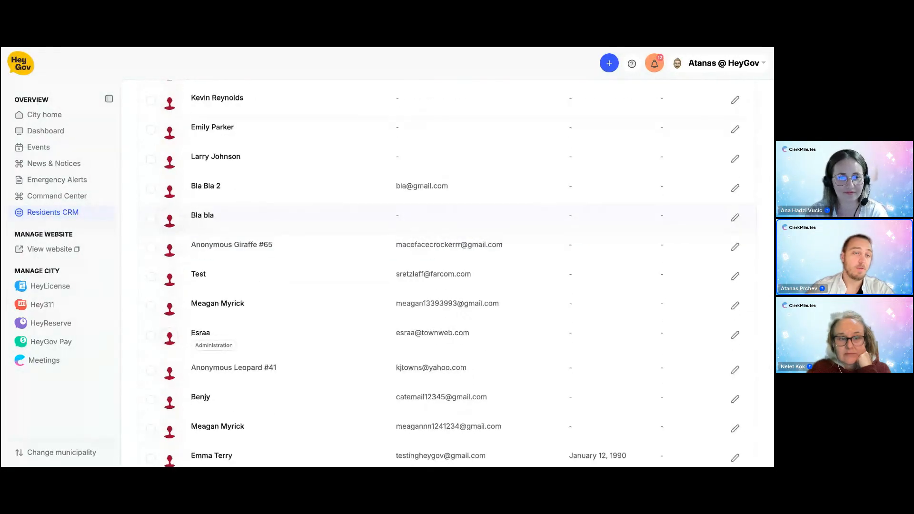